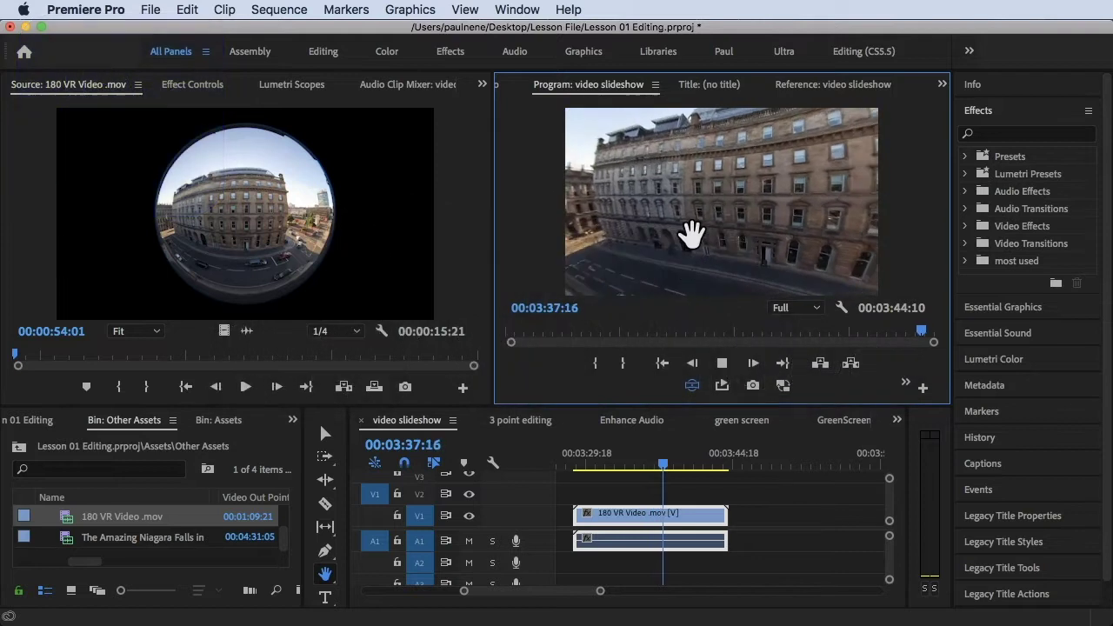
# Pan the VR picture down toward the street, then bring Premiere Pro back to the front.
pyautogui.moveTo(691, 233); pyautogui.dragTo(657, 254)
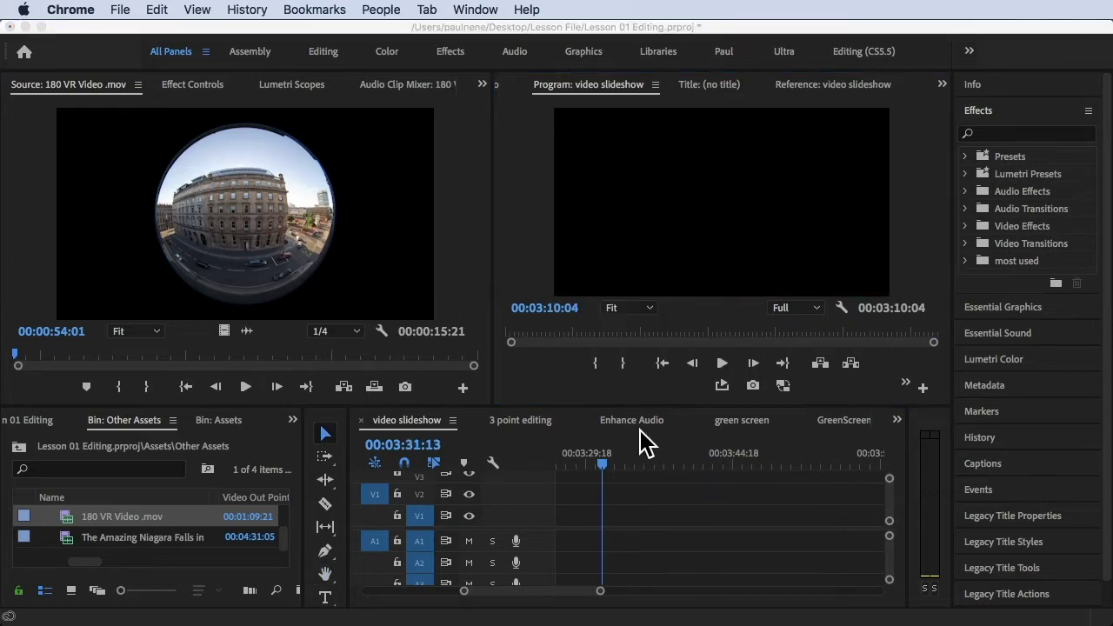
pyautogui.click(602, 465)
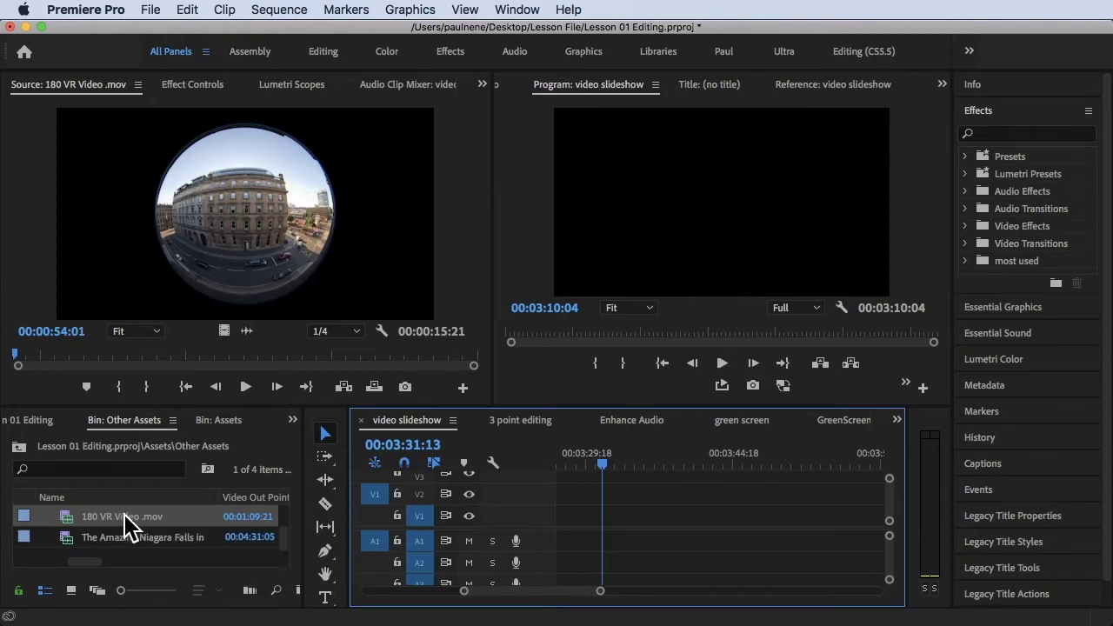
# Place 180 VR Video .mov on V1/A1 of the video slideshow sequence and open the Button Editor.
pyautogui.moveTo(116, 520); pyautogui.dragTo(576, 519)
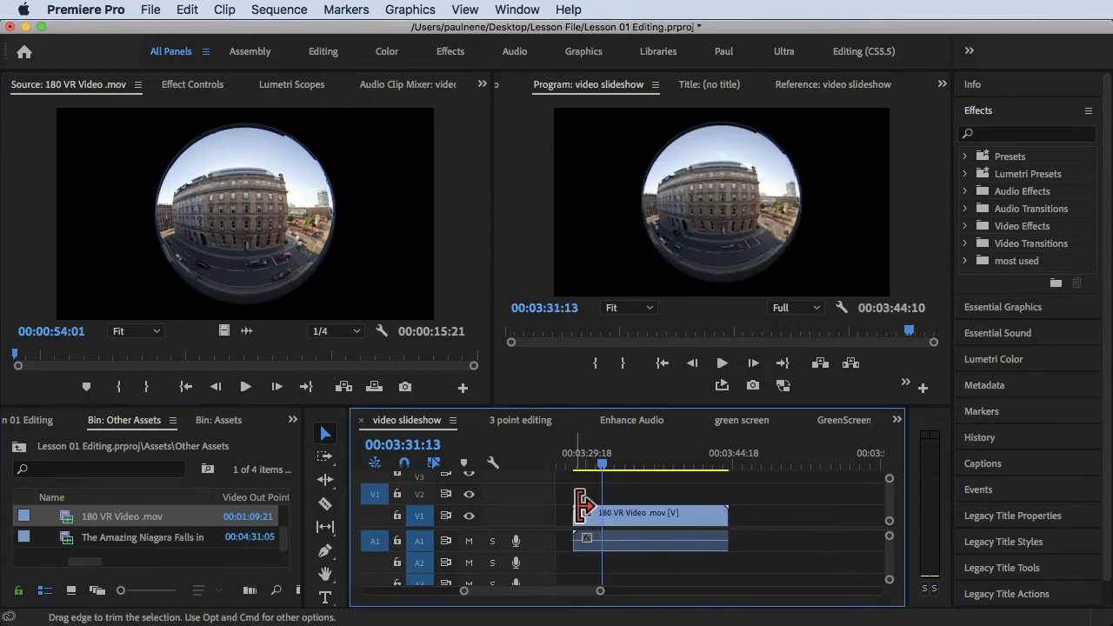
pyautogui.moveTo(607, 462); pyautogui.dragTo(612, 462)
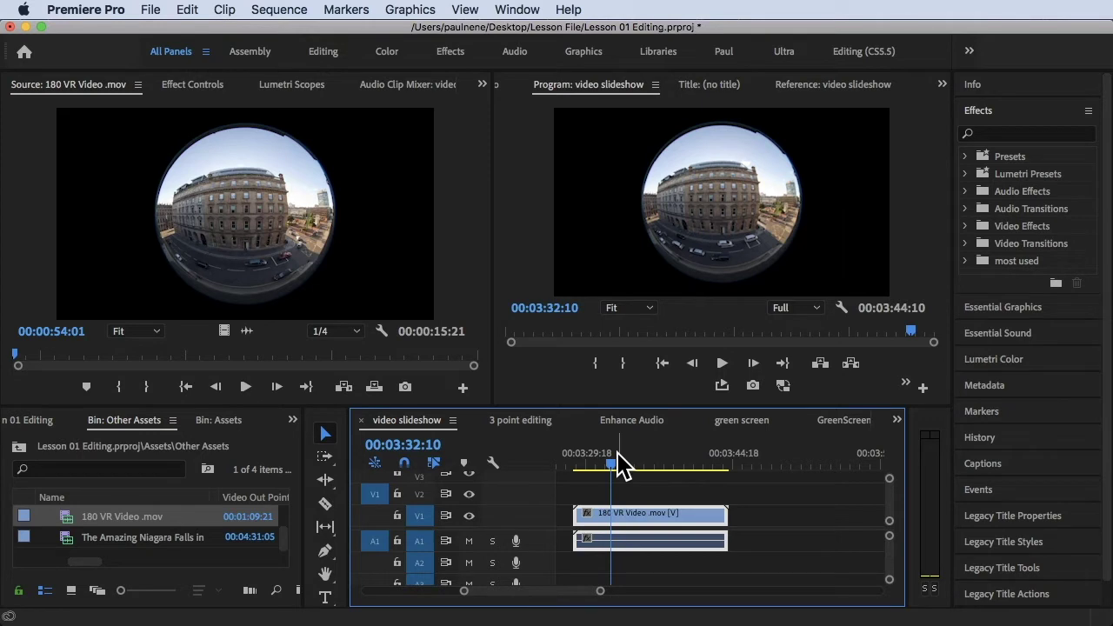
pyautogui.click(710, 222)
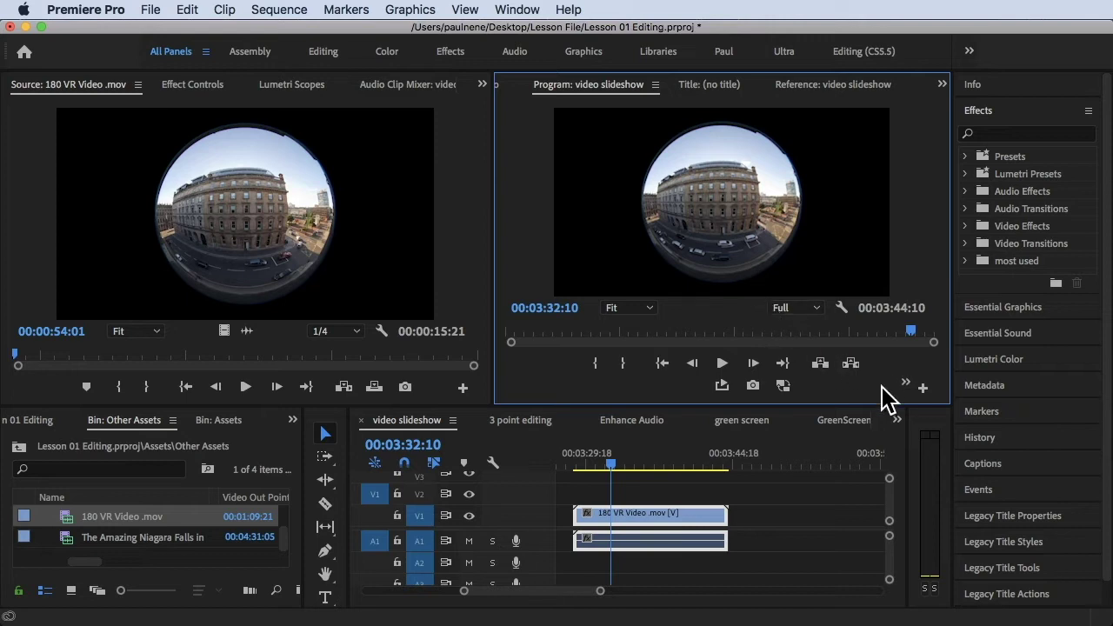
pyautogui.click(923, 388)
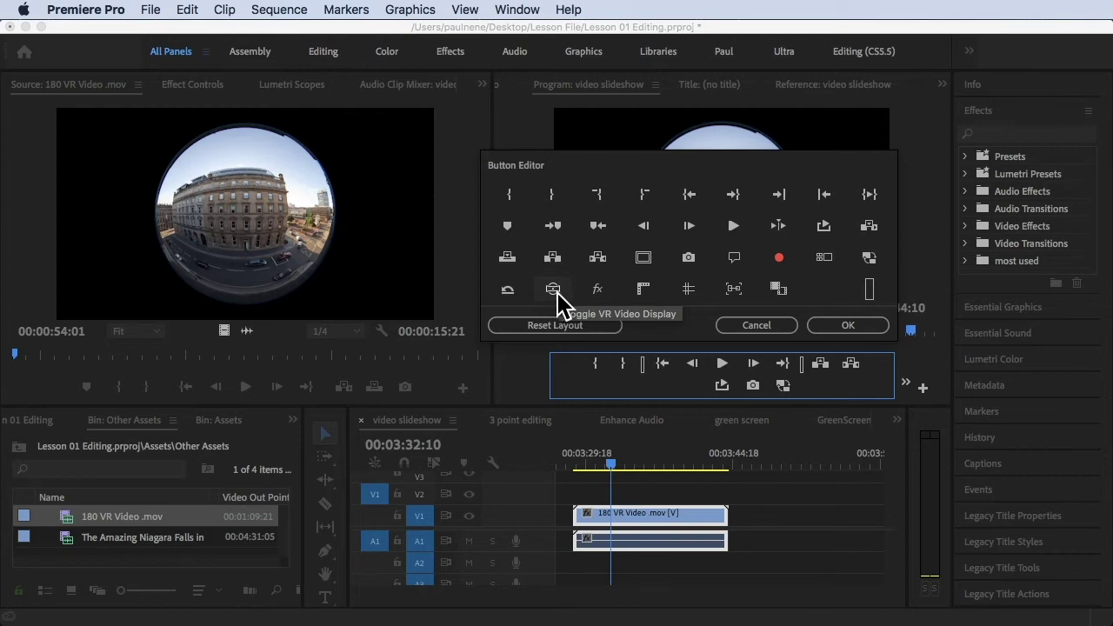
# Add the Toggle VR Video Display button to the Program Monitor controls, then scrub the clip.
pyautogui.moveTo(557, 301); pyautogui.dragTo(694, 390)
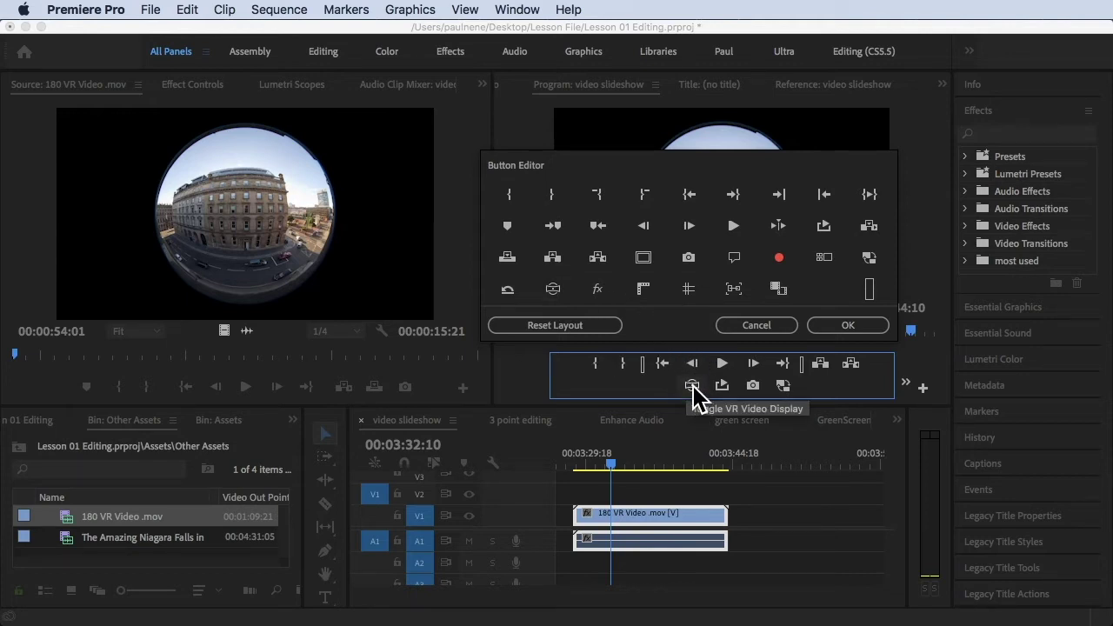
pyautogui.click(846, 327)
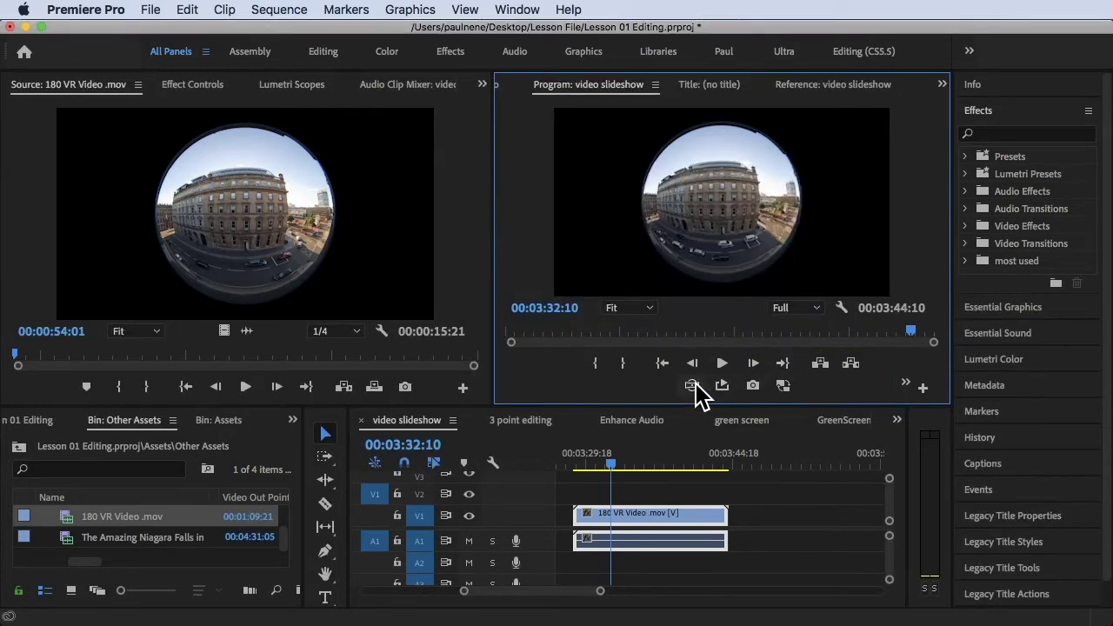
pyautogui.moveTo(609, 463)
pyautogui.mouseDown()
pyautogui.moveTo(638, 459)
pyautogui.moveTo(611, 466)
pyautogui.mouseUp()
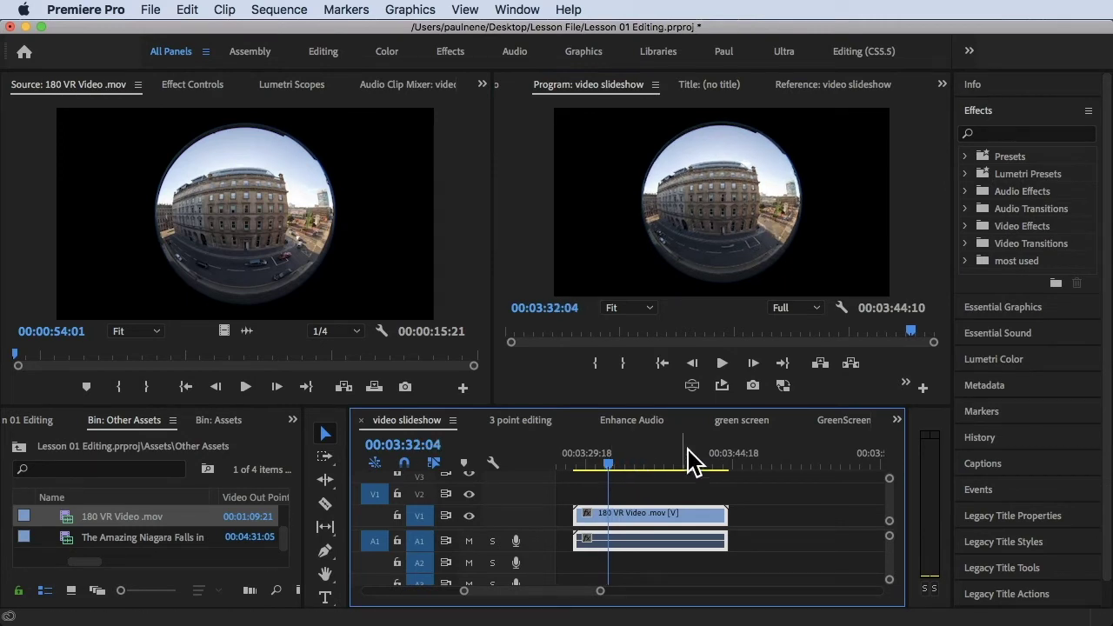
pyautogui.click(692, 388)
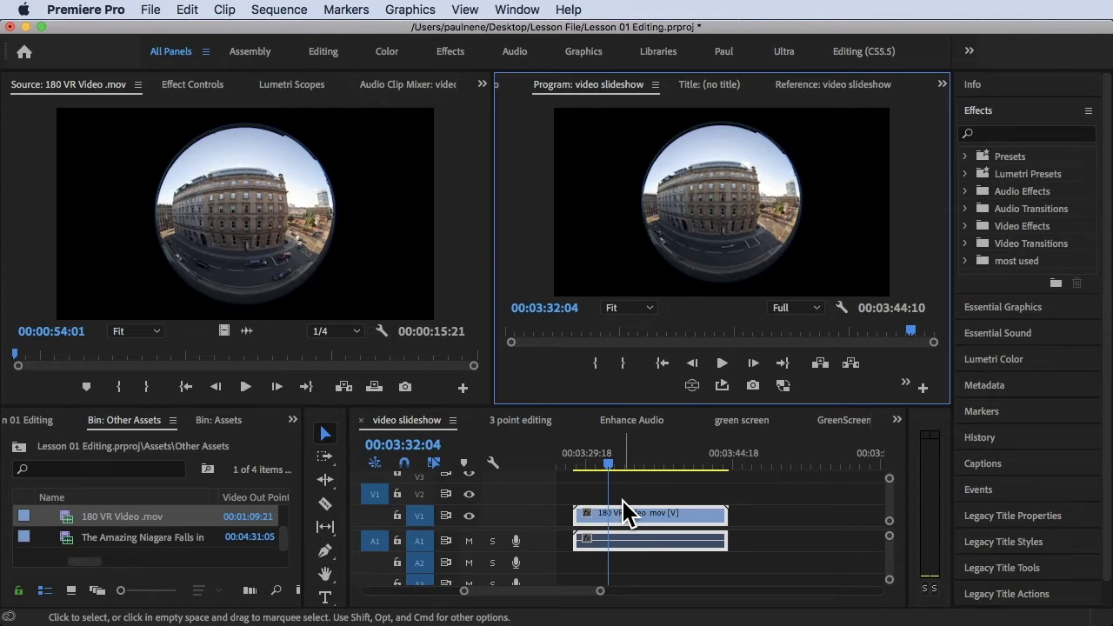
# In Sequence Settings, set VR Projection to Equirectangular and keep Layout at Monoscopic.
pyautogui.click(287, 10)
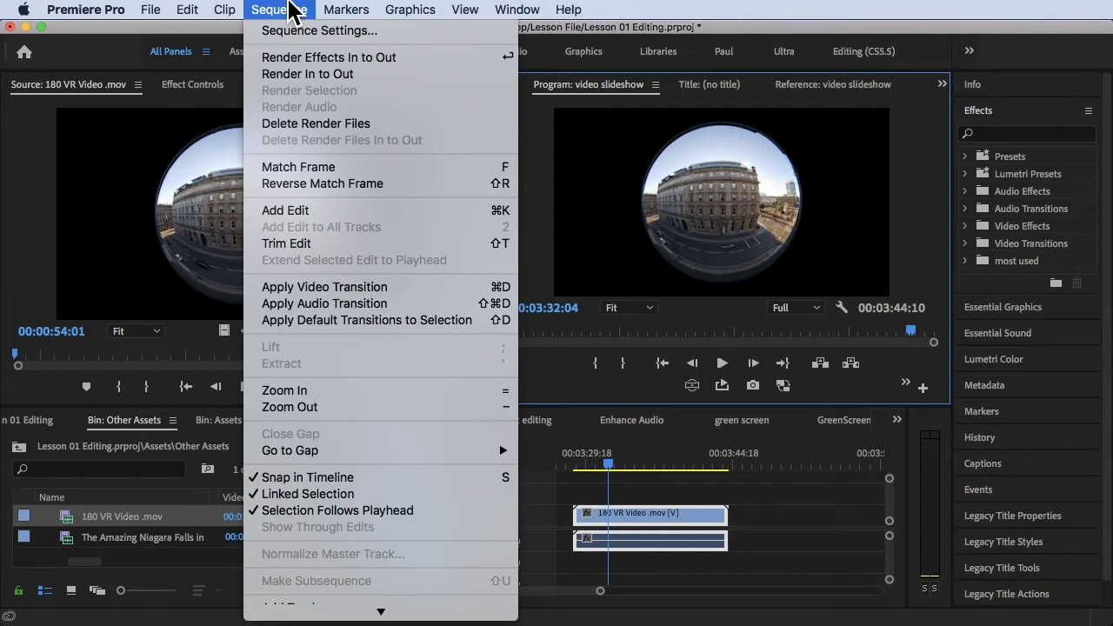
pyautogui.click(321, 33)
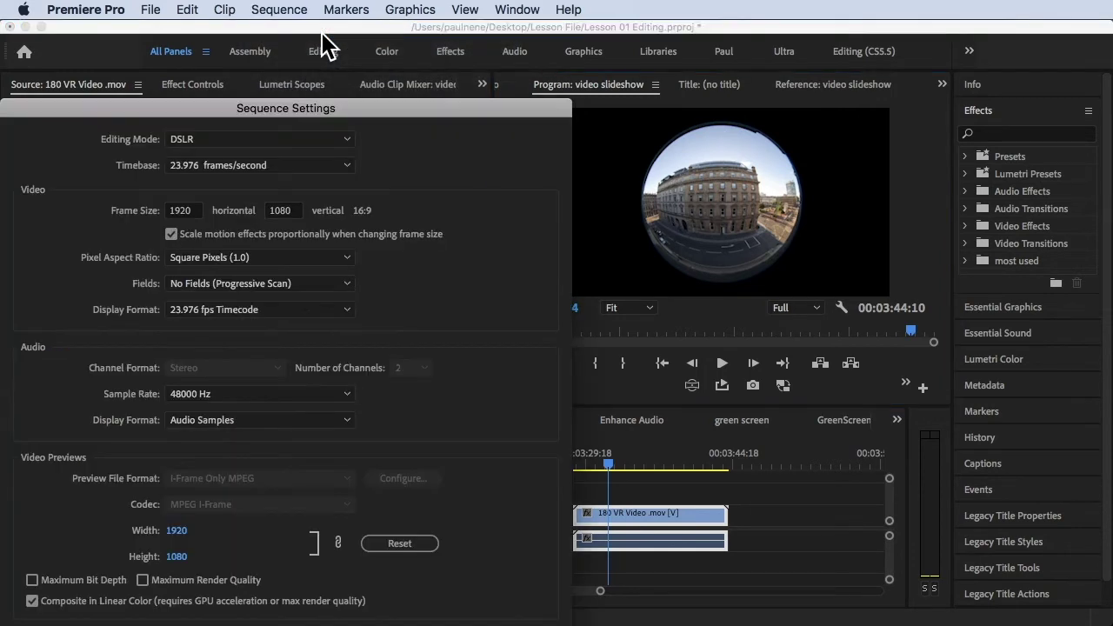
pyautogui.moveTo(243, 121); pyautogui.dragTo(301, 30)
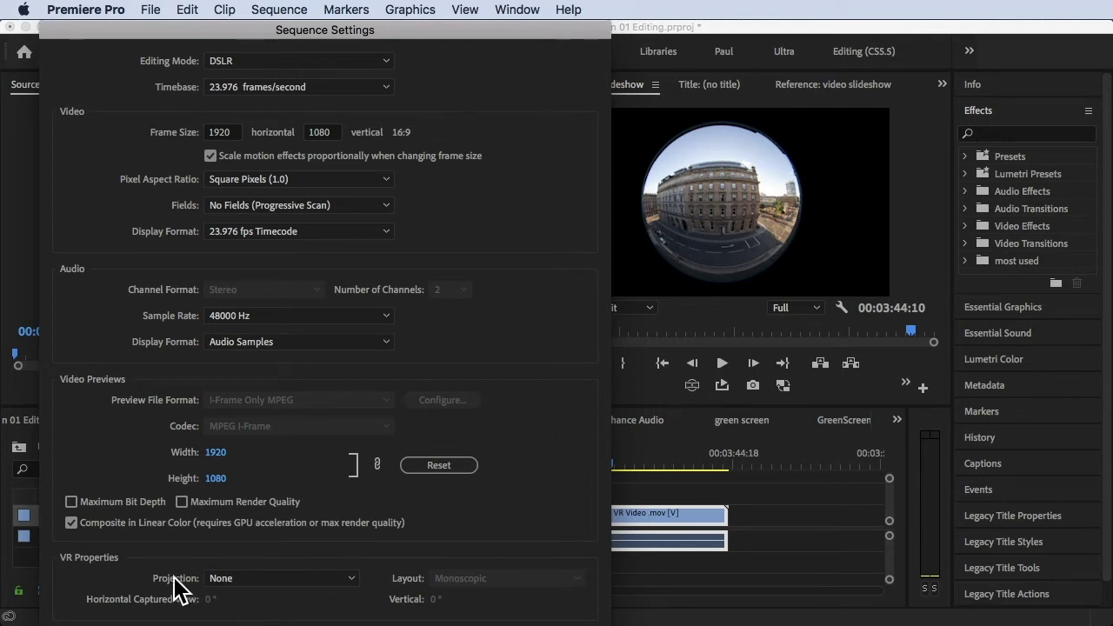
pyautogui.click(314, 581)
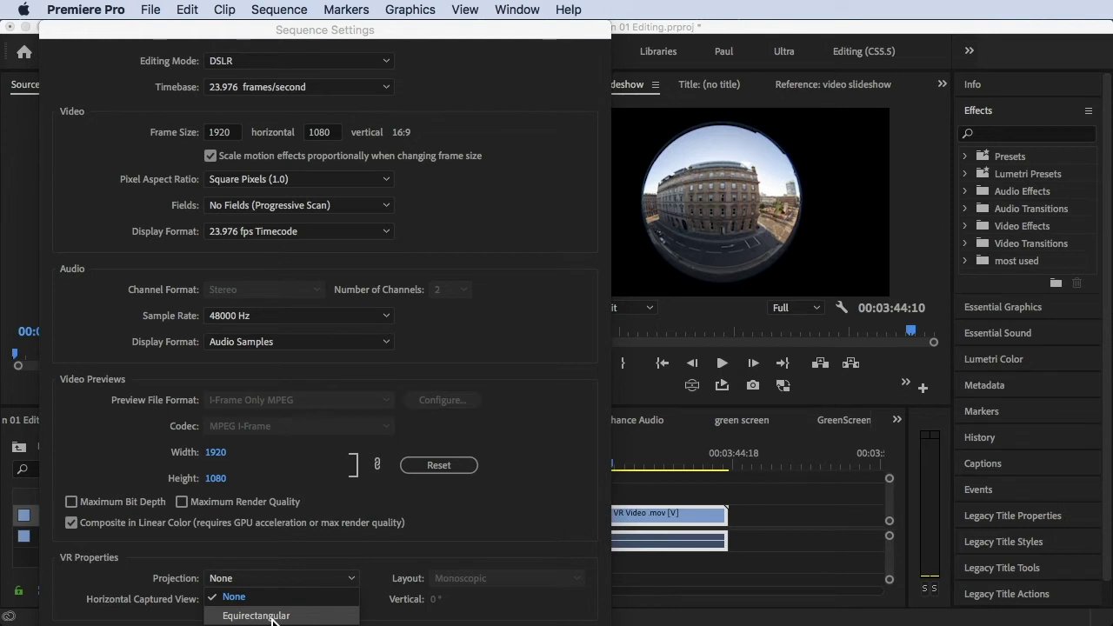
pyautogui.click(288, 618)
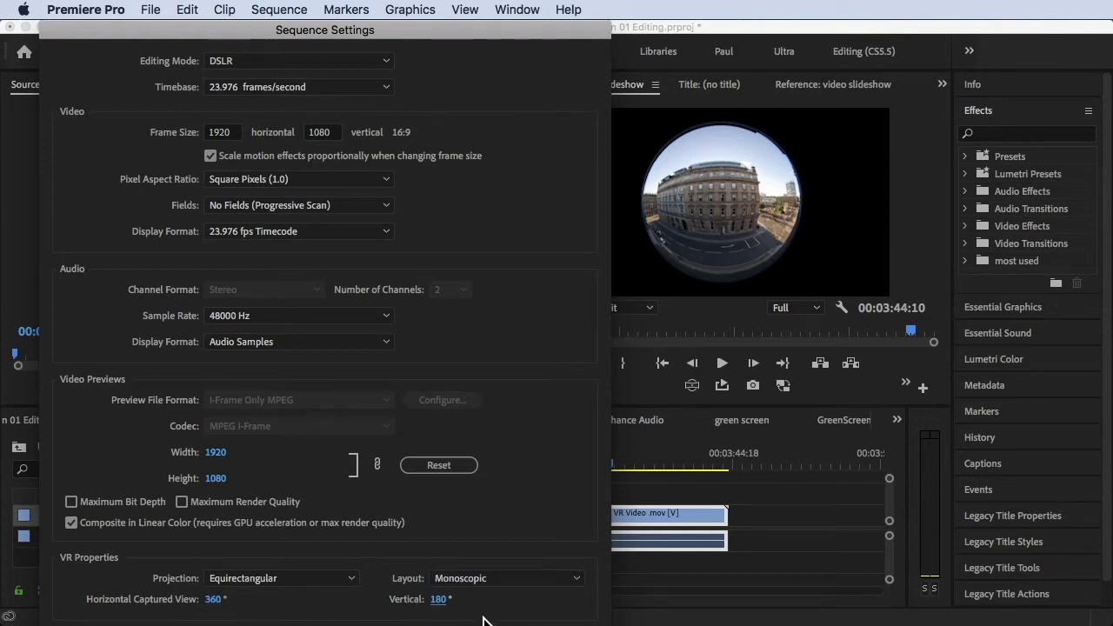
pyautogui.click(461, 578)
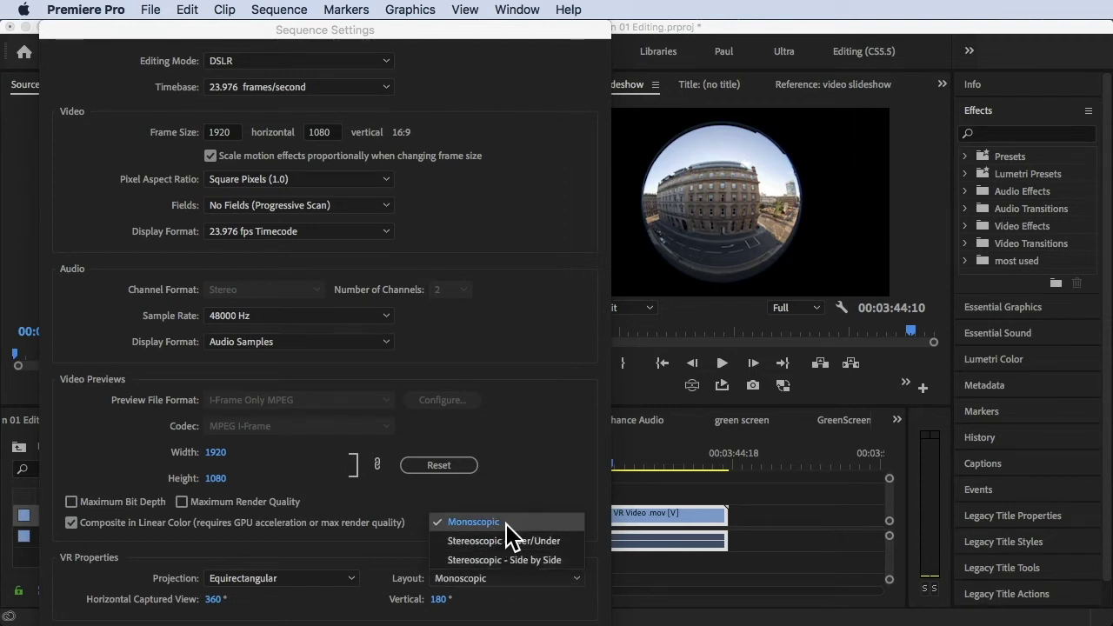
pyautogui.click(482, 524)
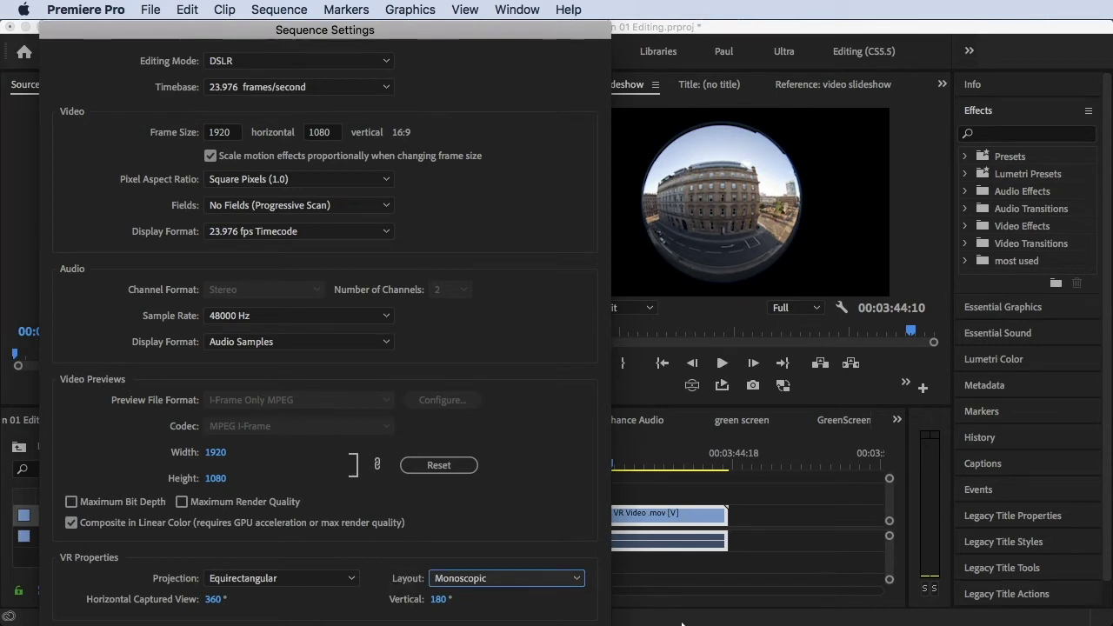
pyautogui.press('Return')
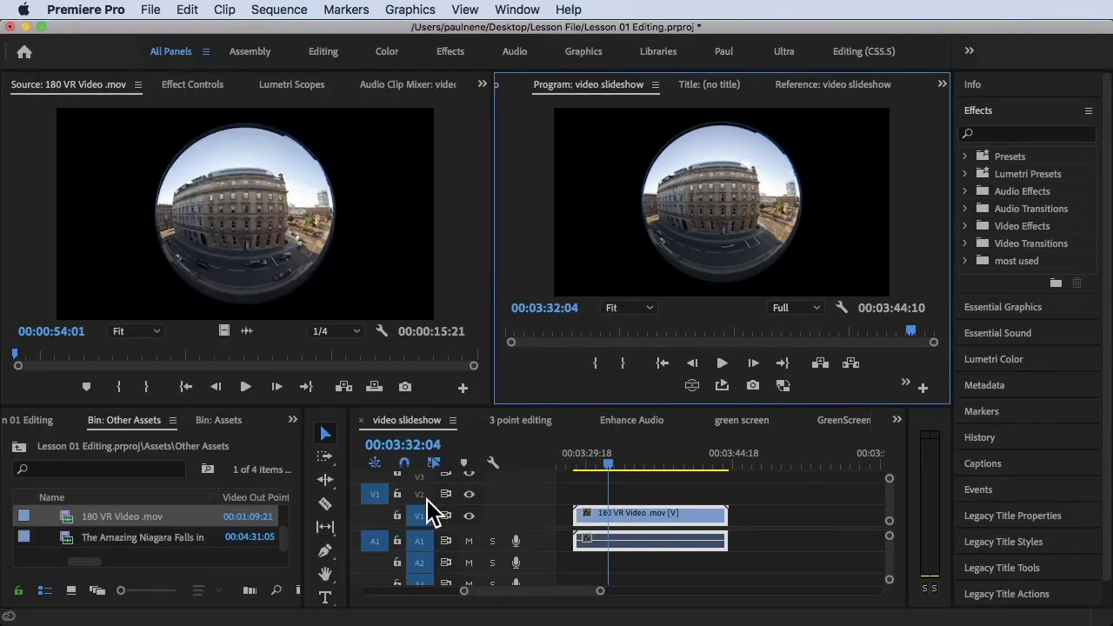
# Turn on VR Video Display, play from the clip's start, and switch to the Hand tool.
pyautogui.click(692, 386)
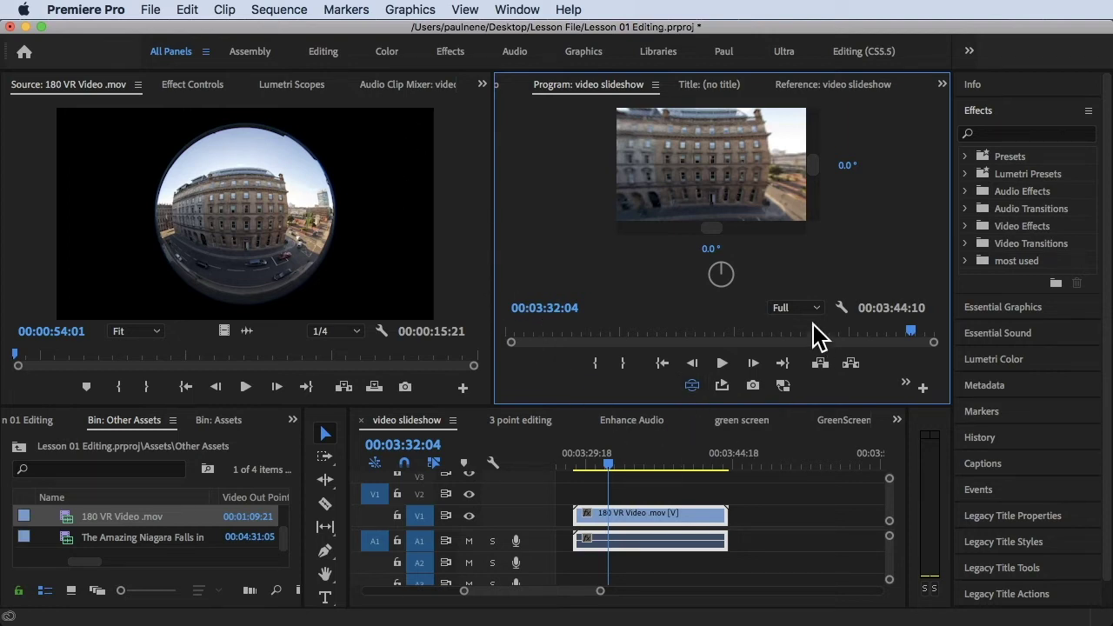
pyautogui.moveTo(614, 463); pyautogui.dragTo(578, 459)
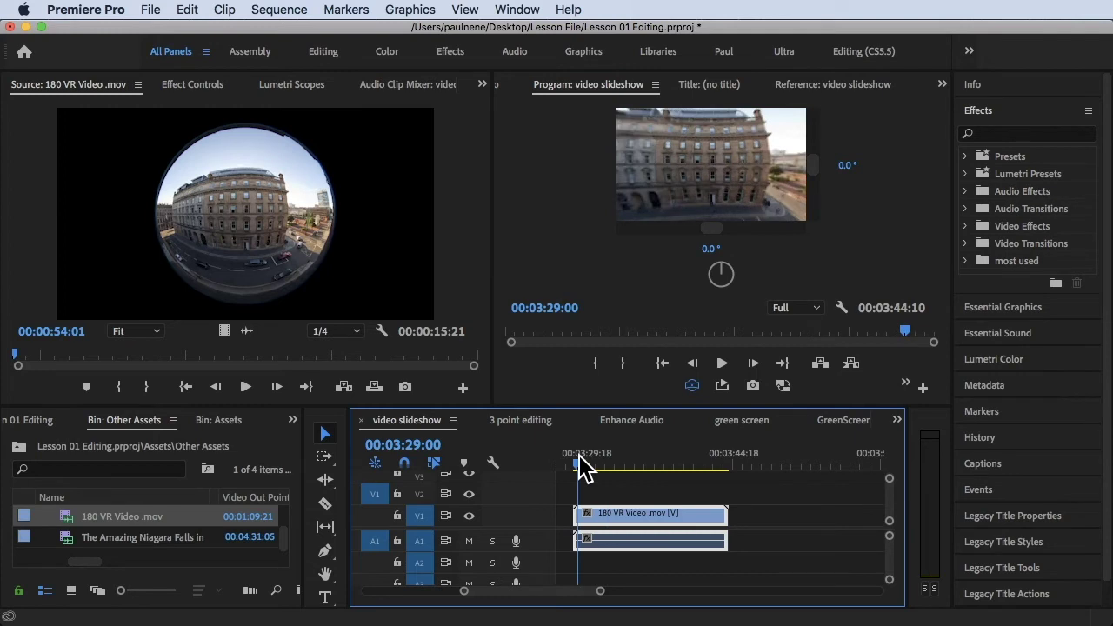
pyautogui.press('space')
pyautogui.press('space')
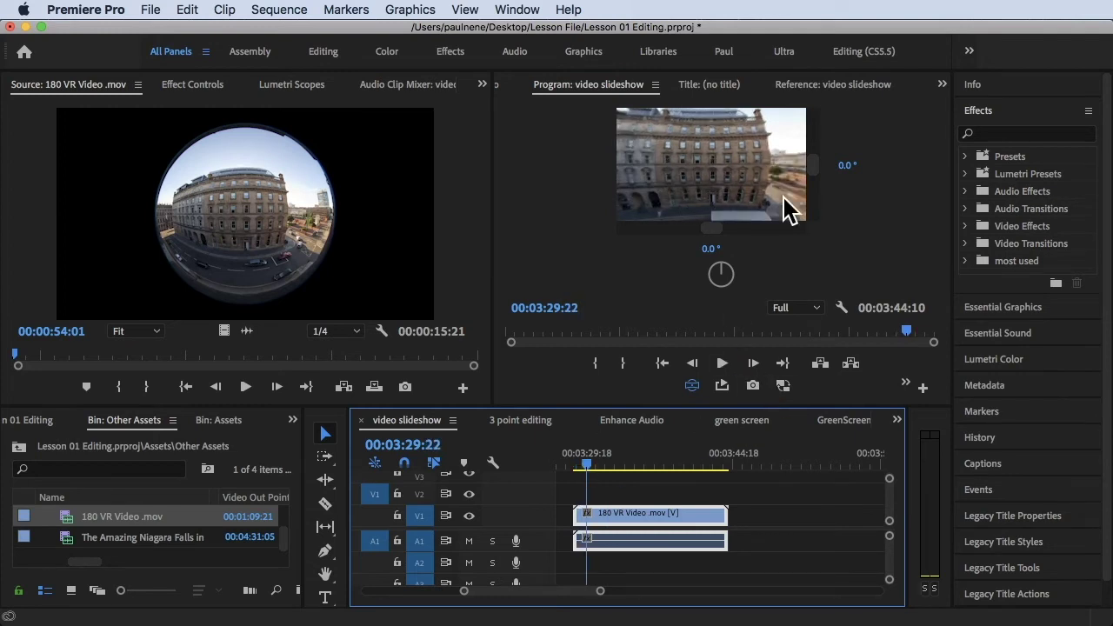
pyautogui.press('h')
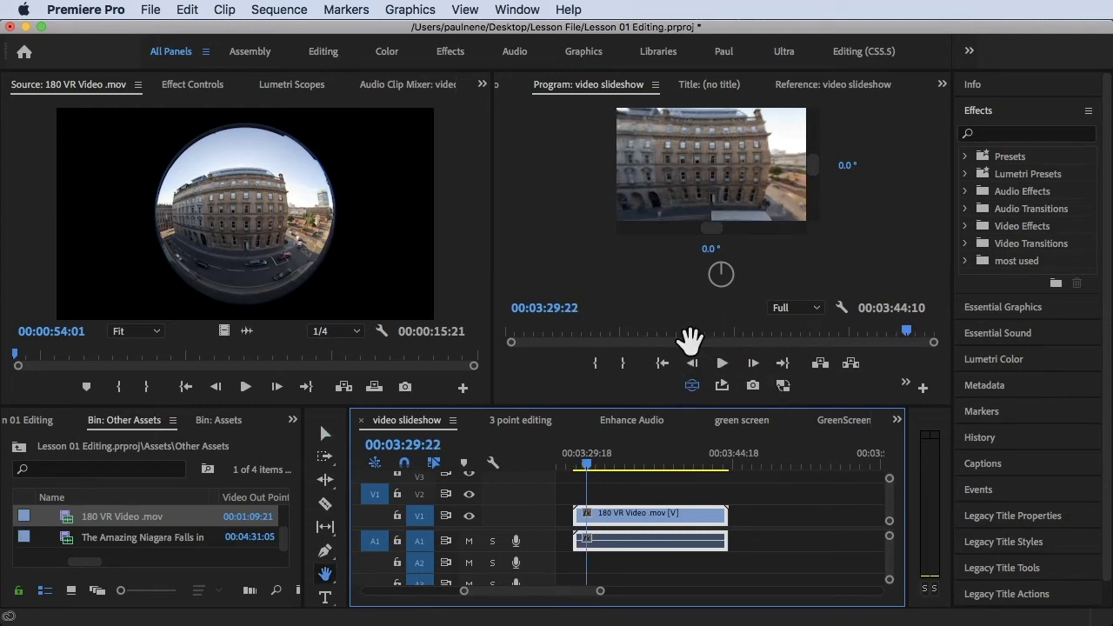
# Drag the VR picture and its horizontal rotation dial to view the building from another angle.
pyautogui.moveTo(701, 179); pyautogui.dragTo(681, 169)
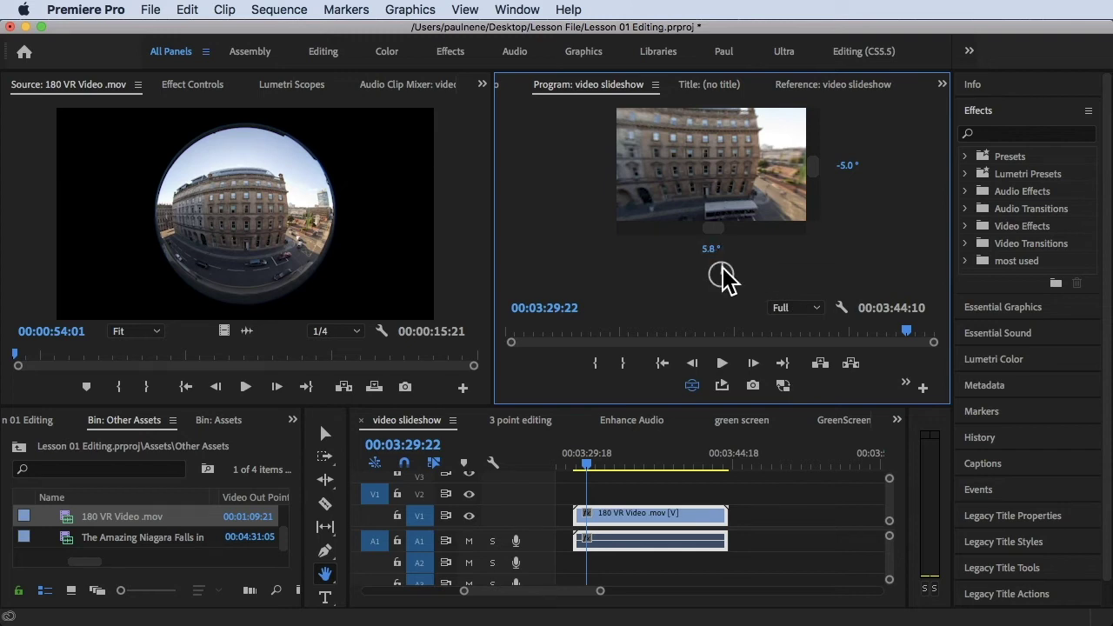
pyautogui.moveTo(726, 275)
pyautogui.mouseDown()
pyautogui.moveTo(712, 263)
pyautogui.moveTo(728, 266)
pyautogui.moveTo(725, 277)
pyautogui.mouseUp()
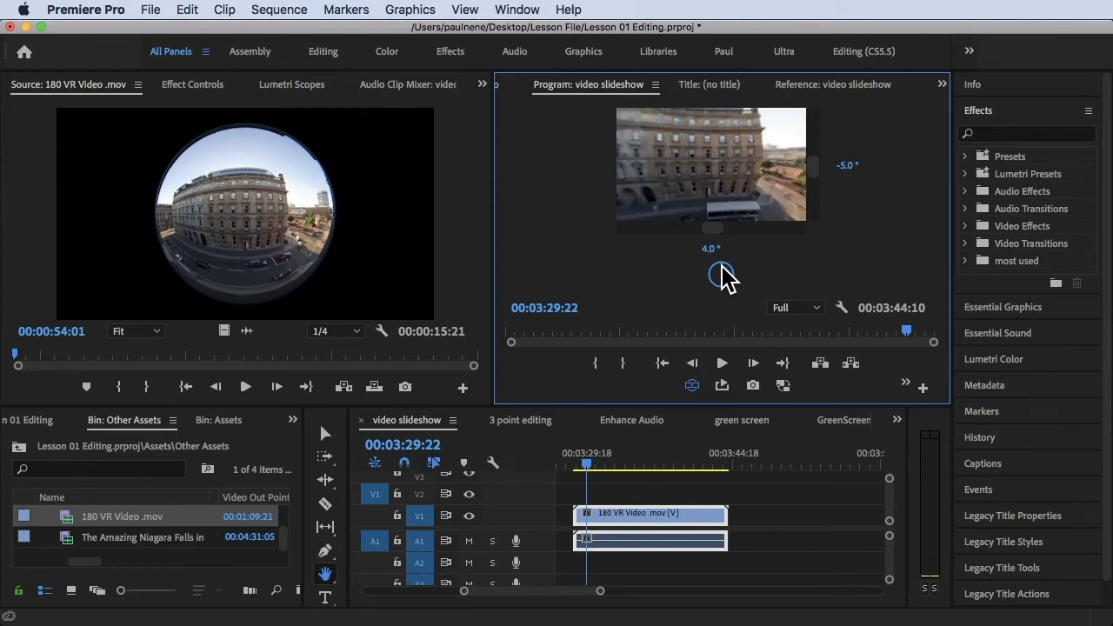
# Uncheck VR Video > Show Controls in the Program Monitor, then drag to a new building view.
pyautogui.click(842, 310)
pyautogui.scroll(-8, 931, 487)
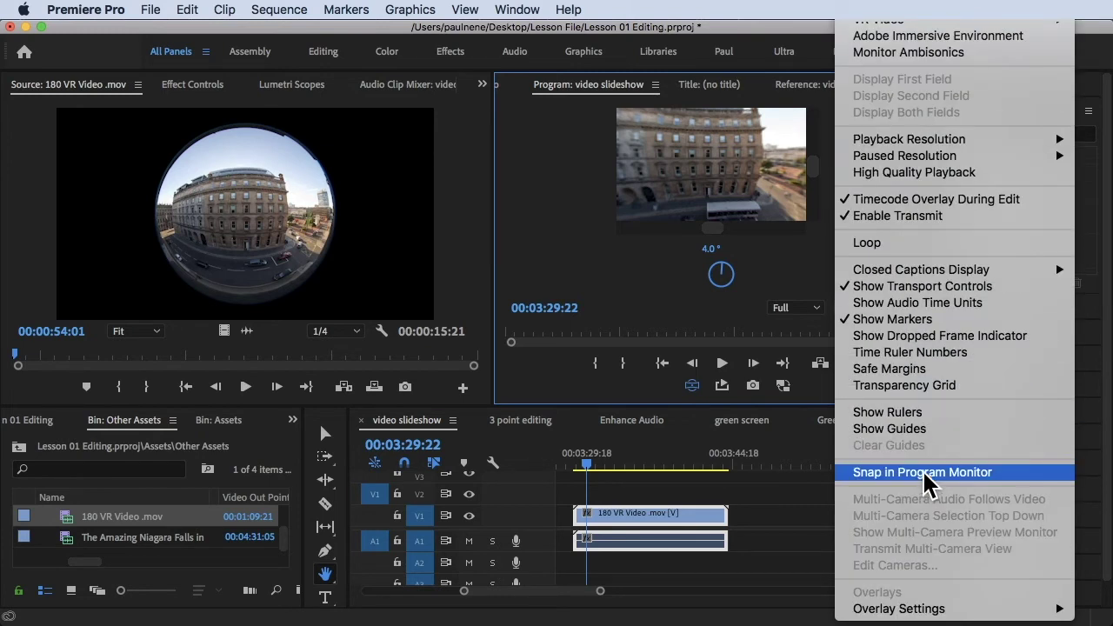
pyautogui.scroll(5, 925, 475)
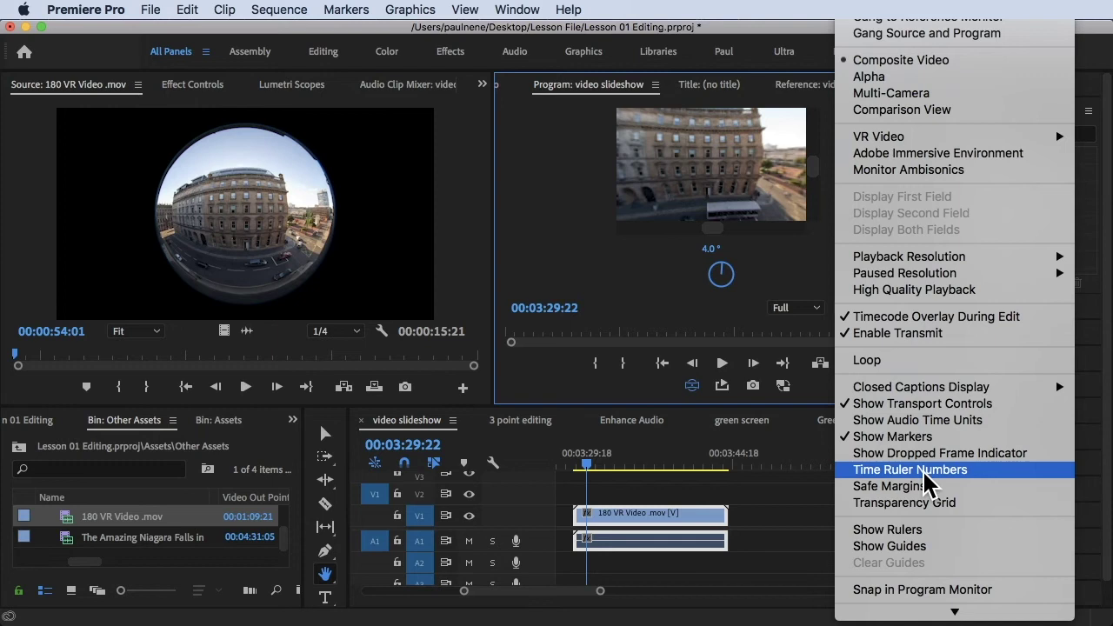
pyautogui.moveTo(953, 144)
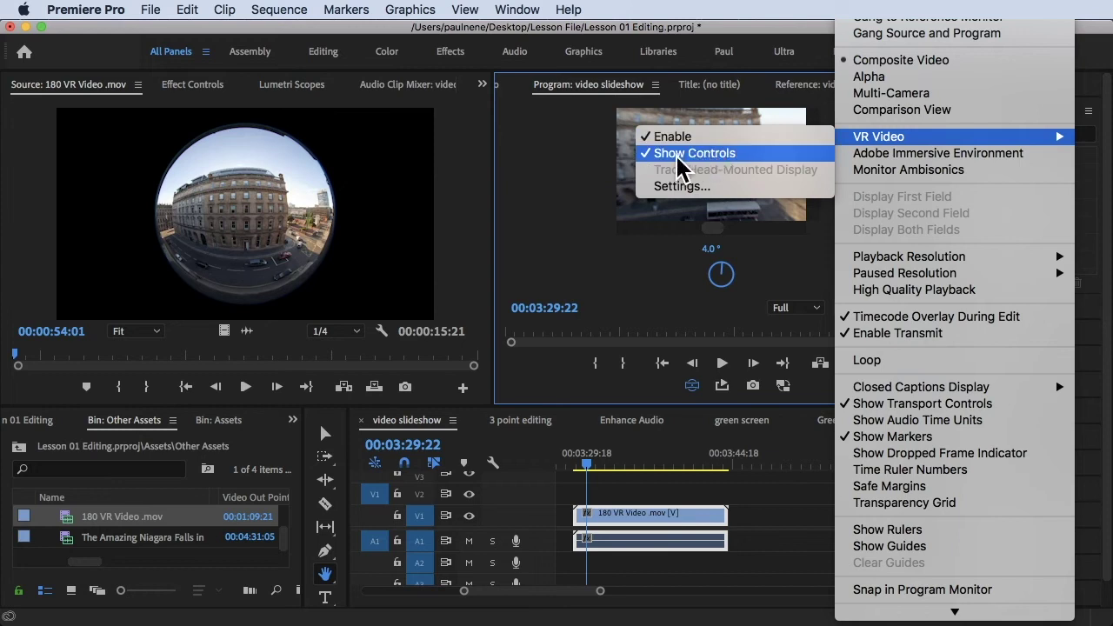
pyautogui.click(739, 161)
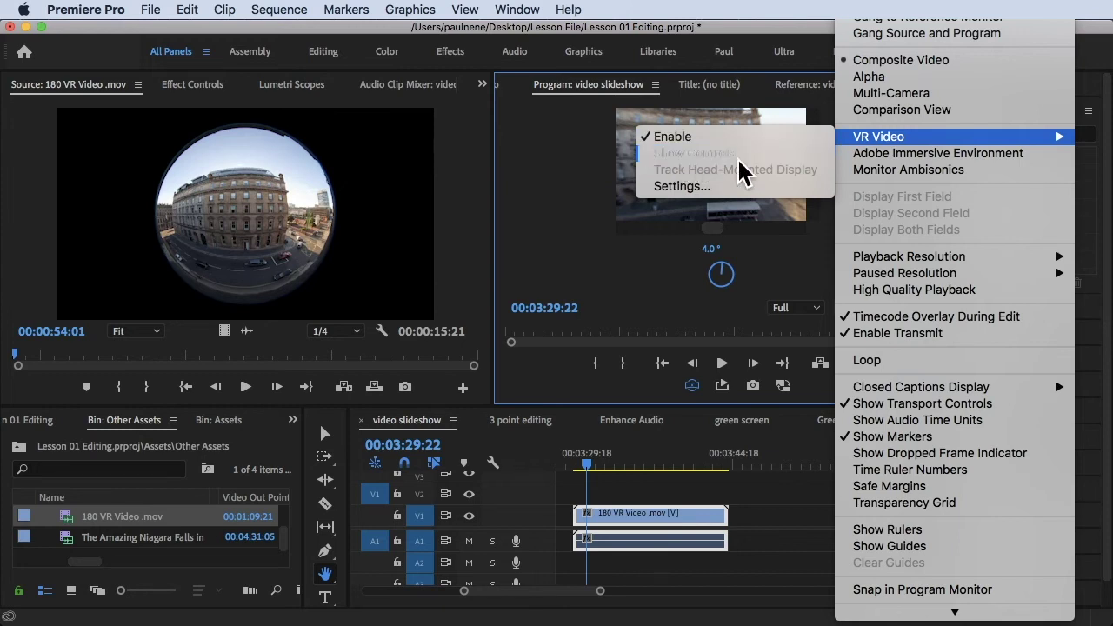
pyautogui.click(674, 161)
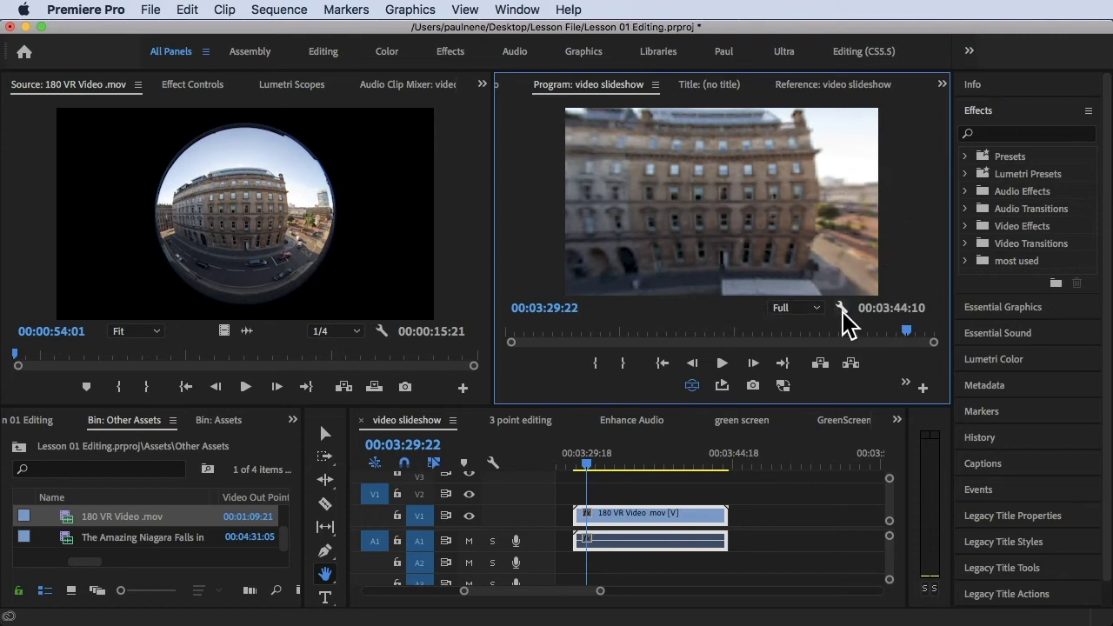
pyautogui.moveTo(791, 243); pyautogui.dragTo(721, 199)
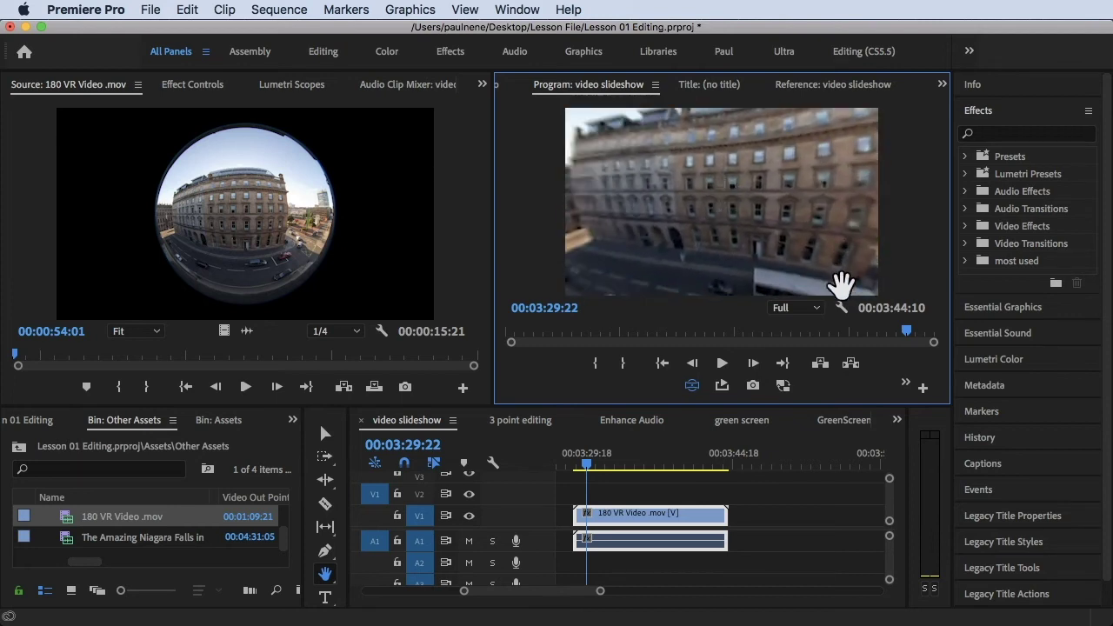
# Set the VR Monitor View Horizontal angle to 60° and look around the narrower view.
pyautogui.click(842, 309)
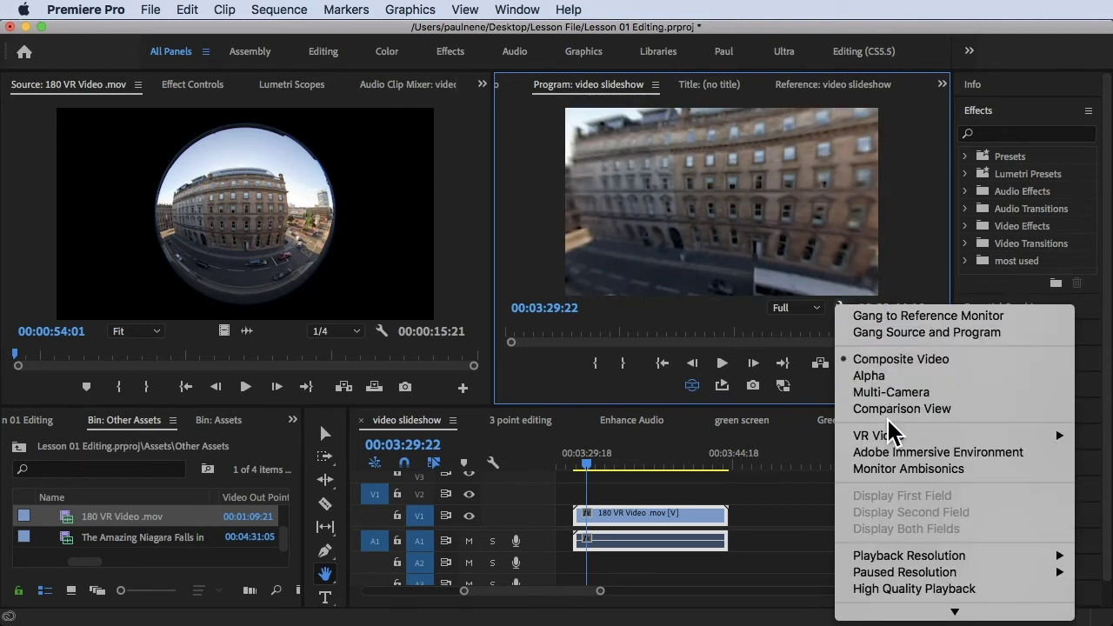
pyautogui.moveTo(891, 437)
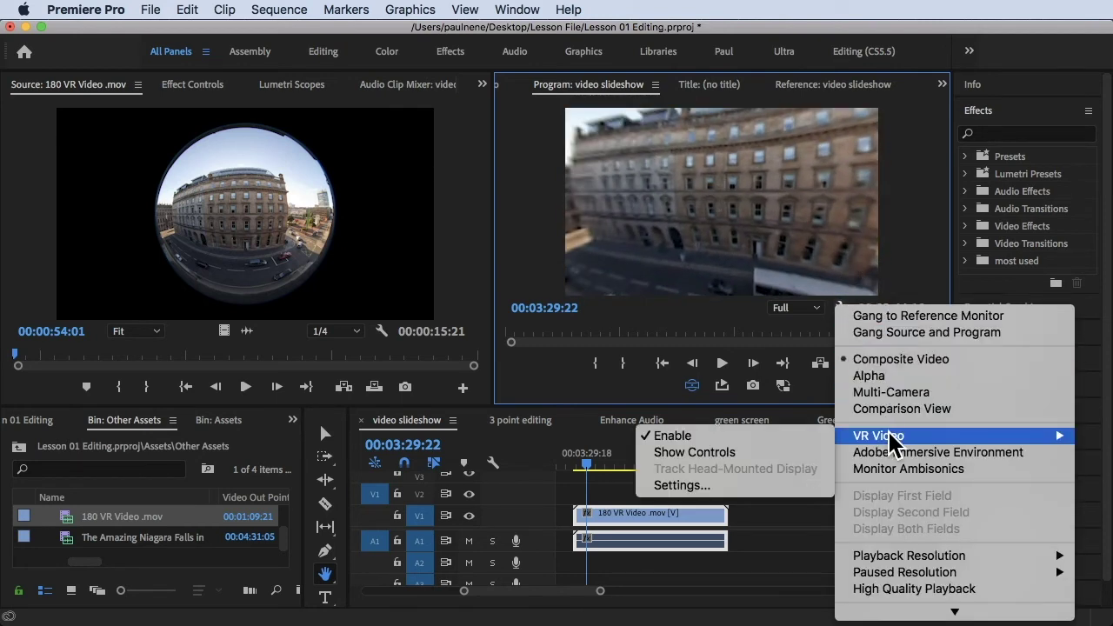
pyautogui.click(708, 486)
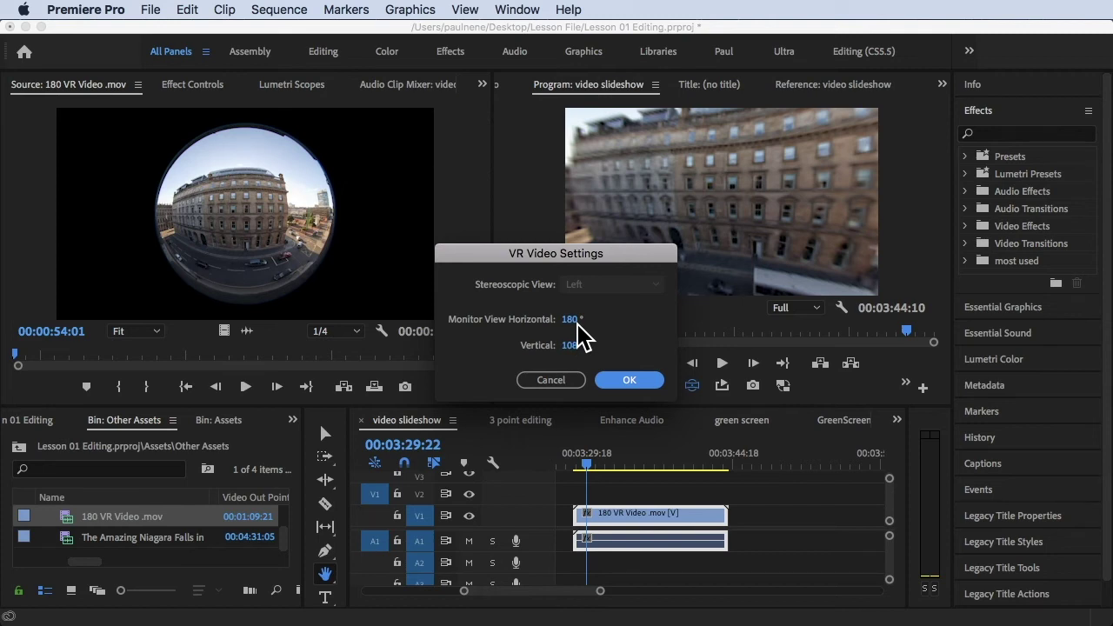
pyautogui.moveTo(571, 319); pyautogui.dragTo(416, 309)
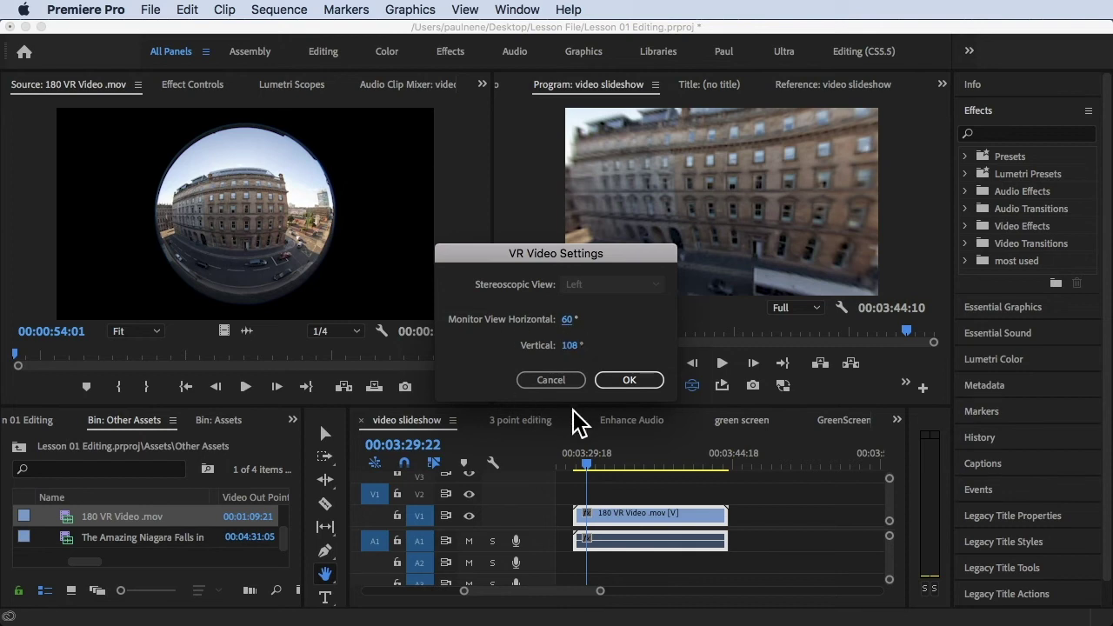
pyautogui.click(627, 383)
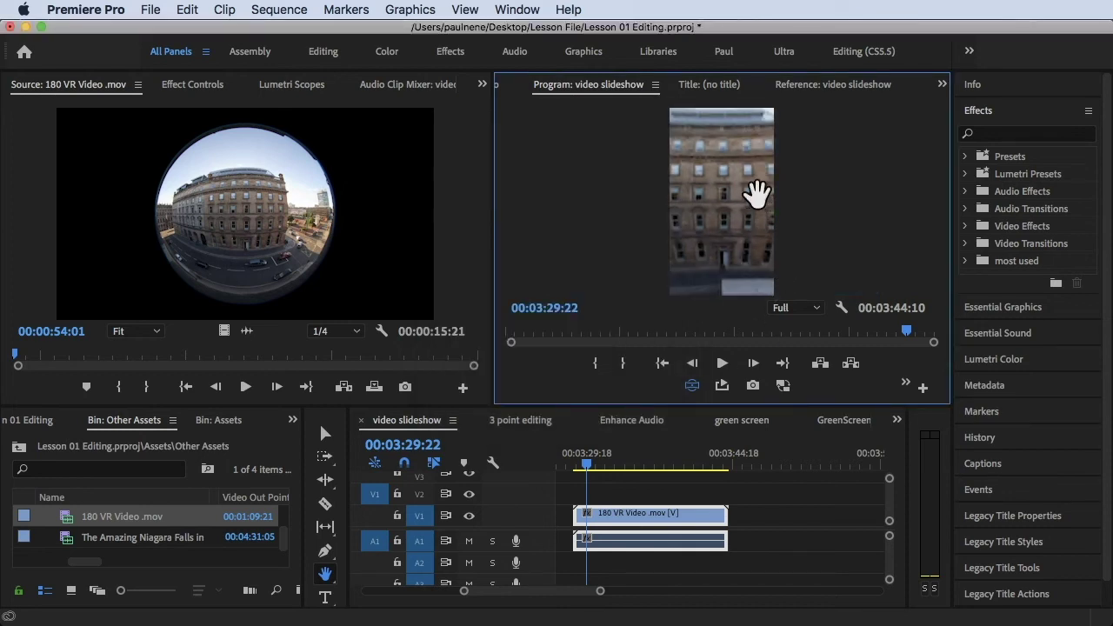
pyautogui.moveTo(686, 229); pyautogui.dragTo(720, 237)
# Set the VR Monitor View Horizontal angle to 180° and look around the wider view.
pyautogui.click(842, 307)
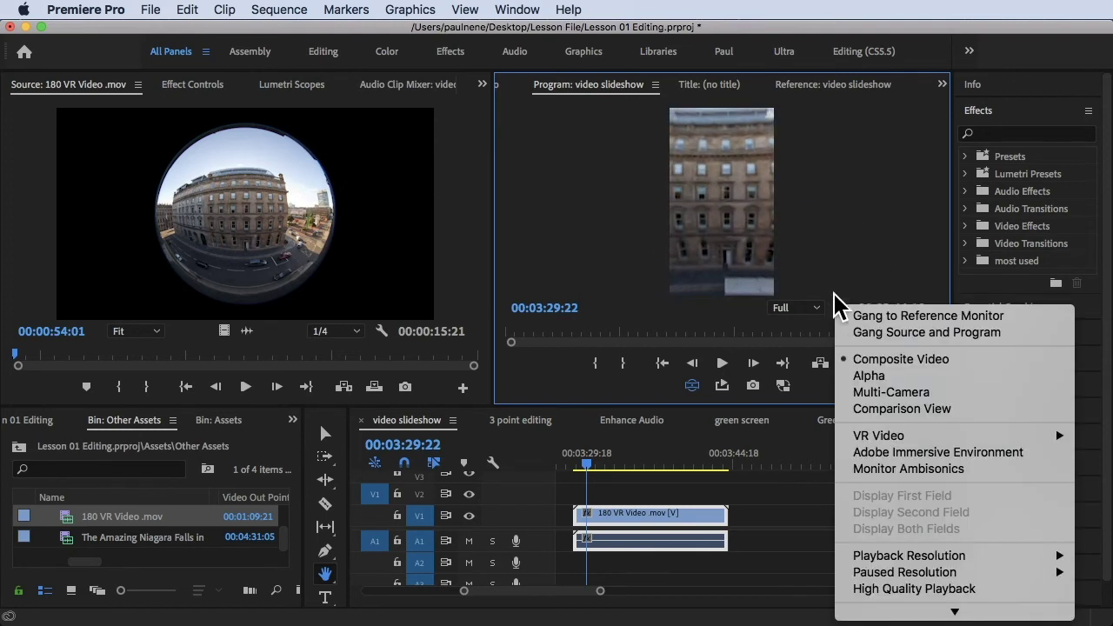
pyautogui.moveTo(879, 437)
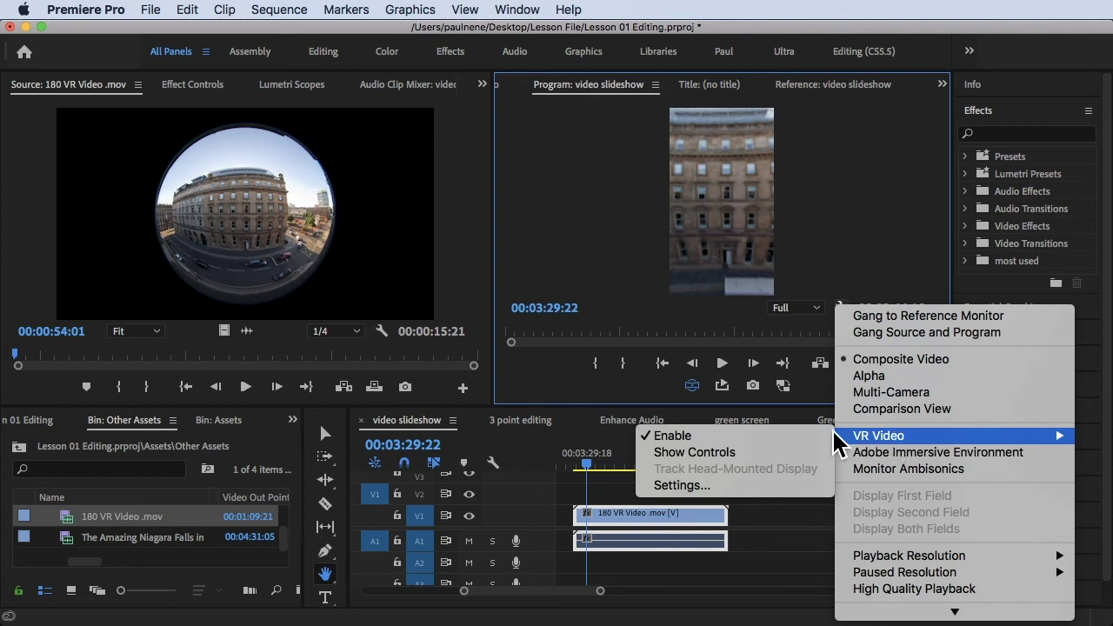
pyautogui.click(733, 484)
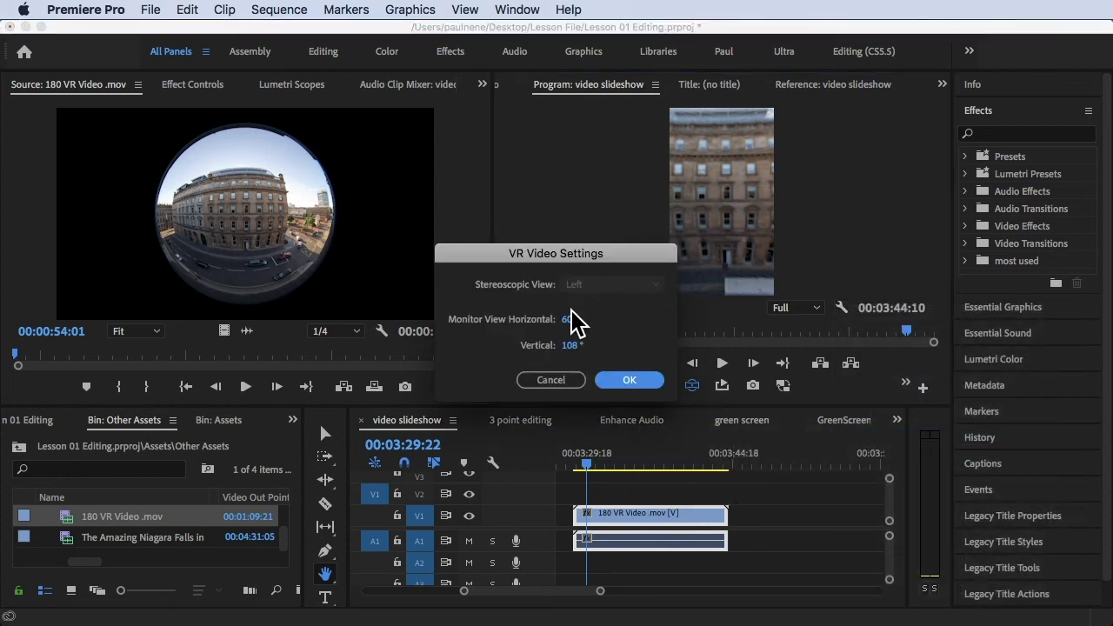
pyautogui.moveTo(571, 321); pyautogui.dragTo(610, 326)
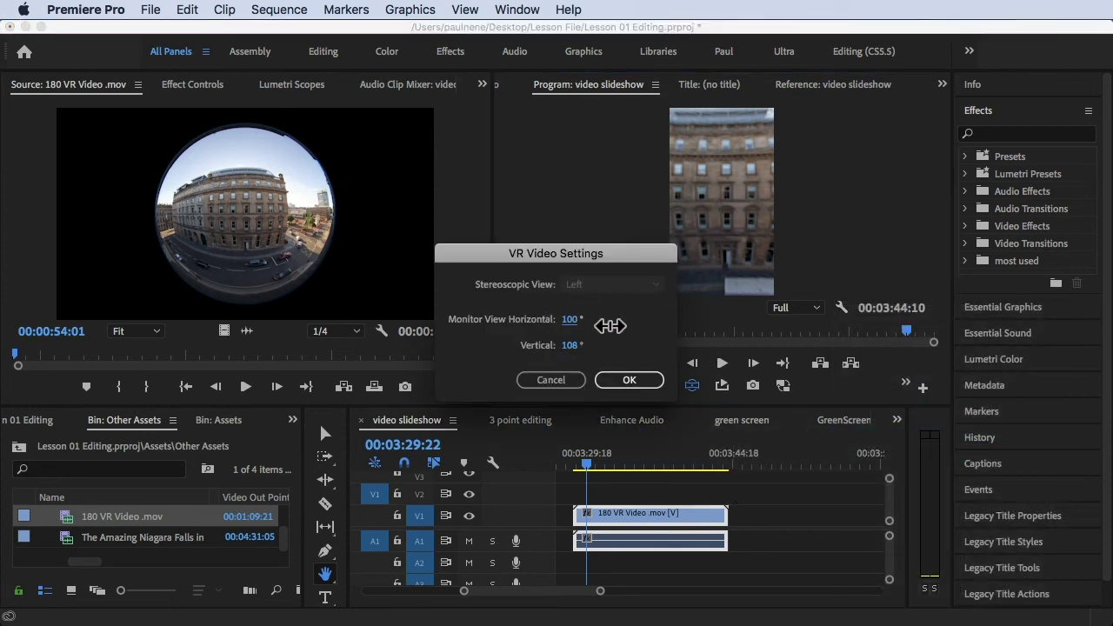
pyautogui.click(619, 376)
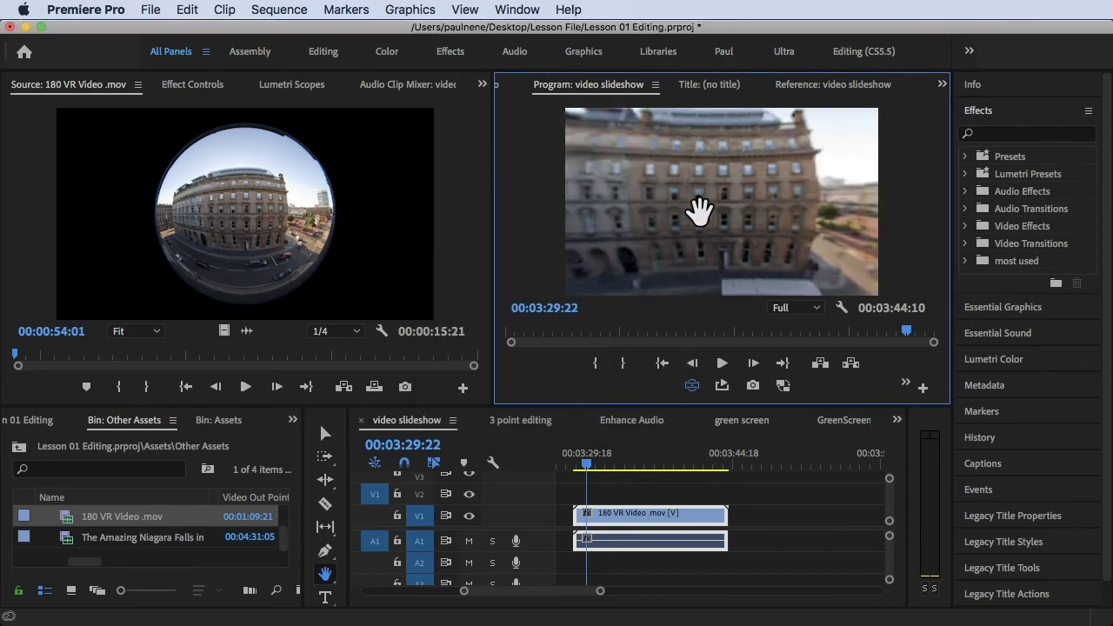
pyautogui.moveTo(700, 210); pyautogui.dragTo(728, 224)
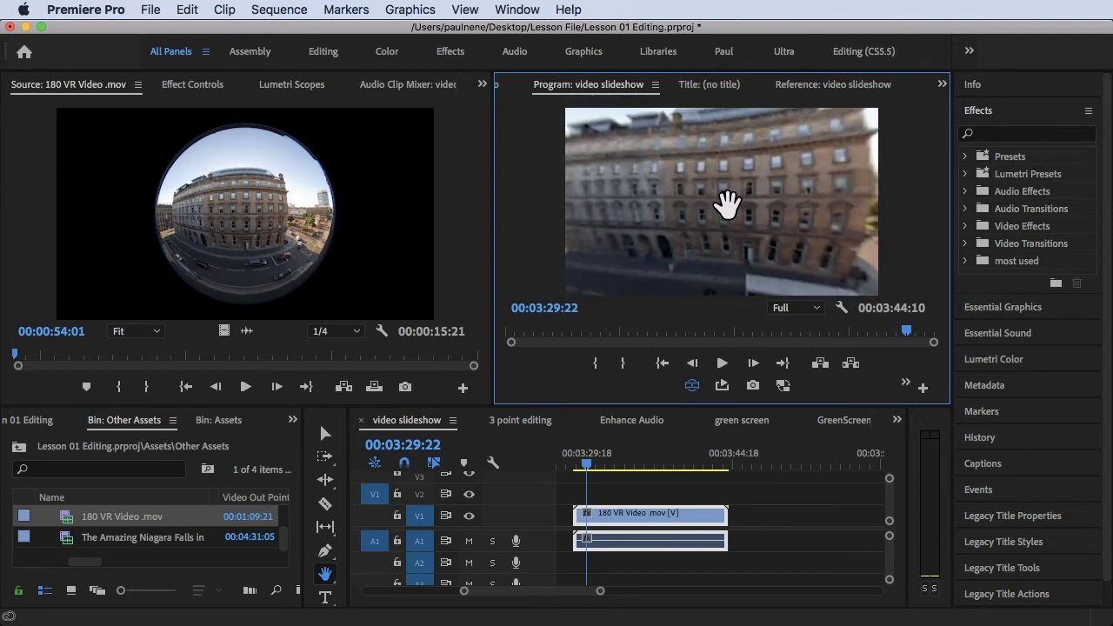
# Play the sequence, restart playback near the clip's start, and enlarge the monitors by shrinking the timeline.
pyautogui.click(591, 459)
pyautogui.press('space')
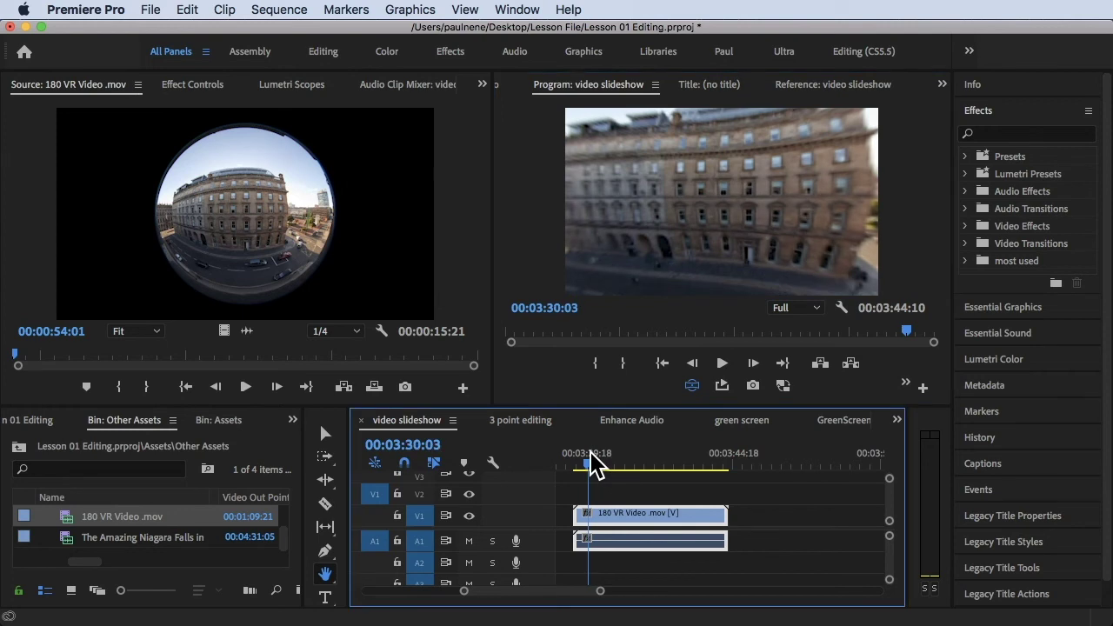
pyautogui.click(687, 237)
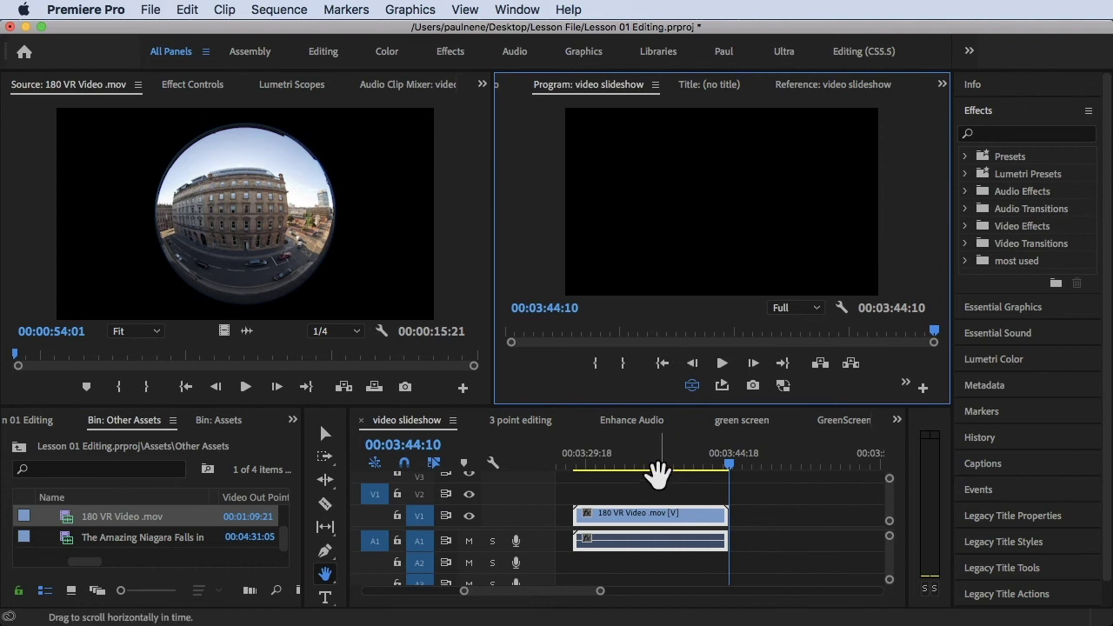
pyautogui.moveTo(648, 461); pyautogui.dragTo(718, 260)
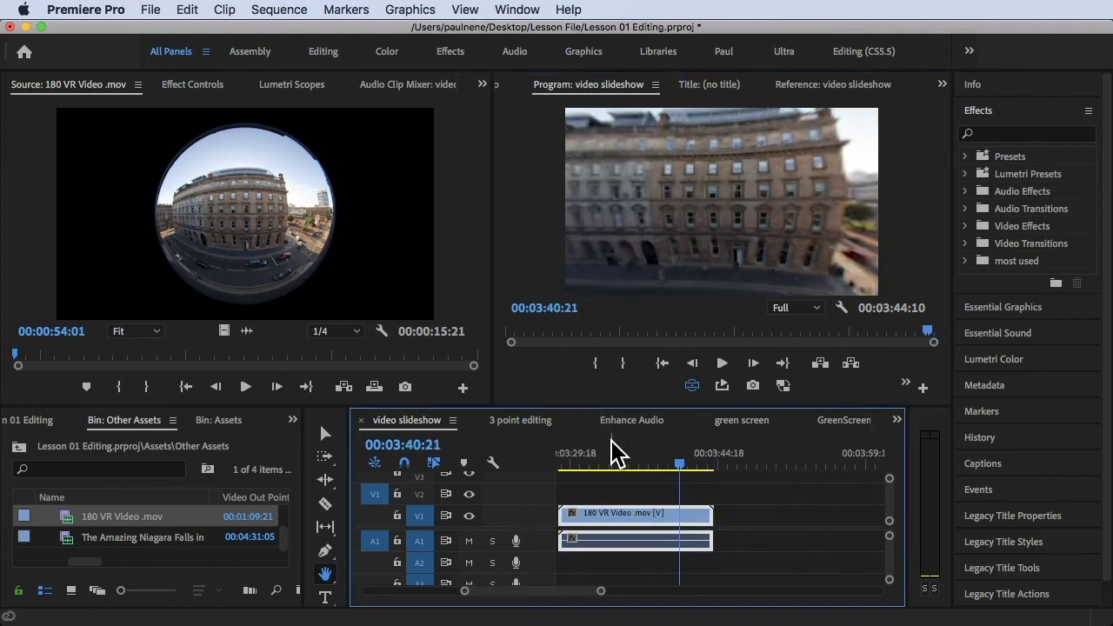
pyautogui.moveTo(618, 452); pyautogui.dragTo(567, 455)
pyautogui.press('space')
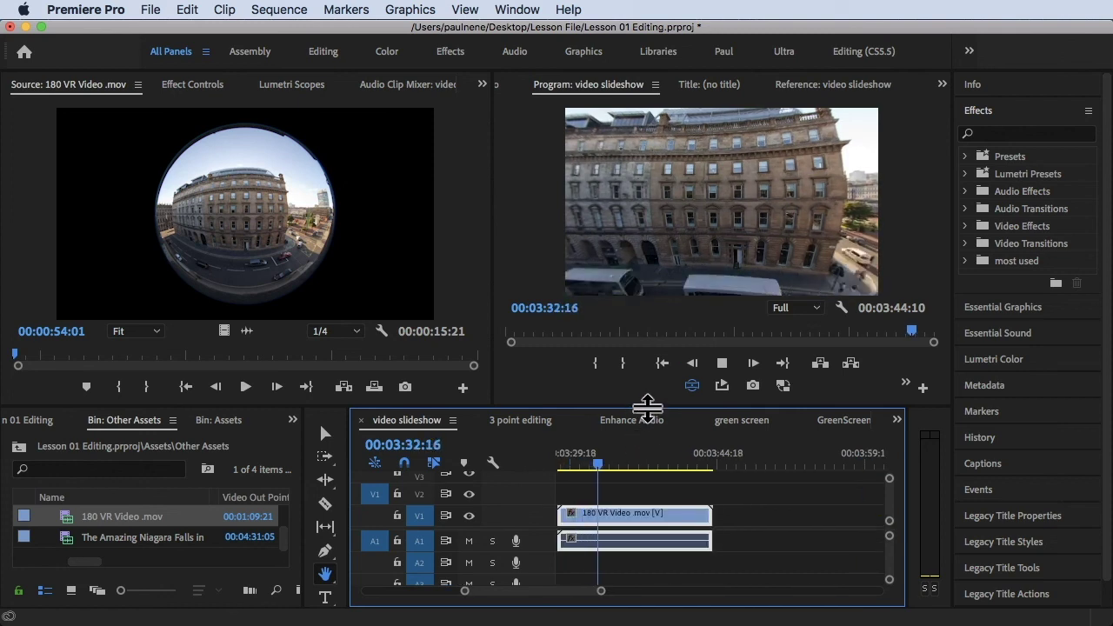
pyautogui.moveTo(647, 406); pyautogui.dragTo(648, 458)
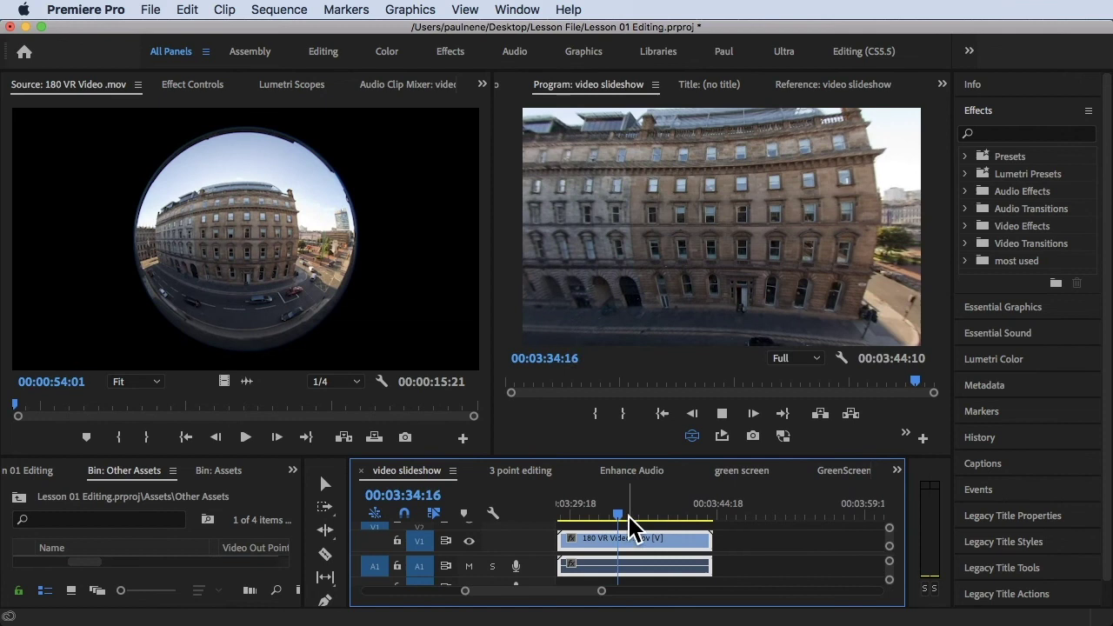
# Put the playhead just before the VR clip and start playback.
pyautogui.moveTo(631, 520); pyautogui.dragTo(510, 514)
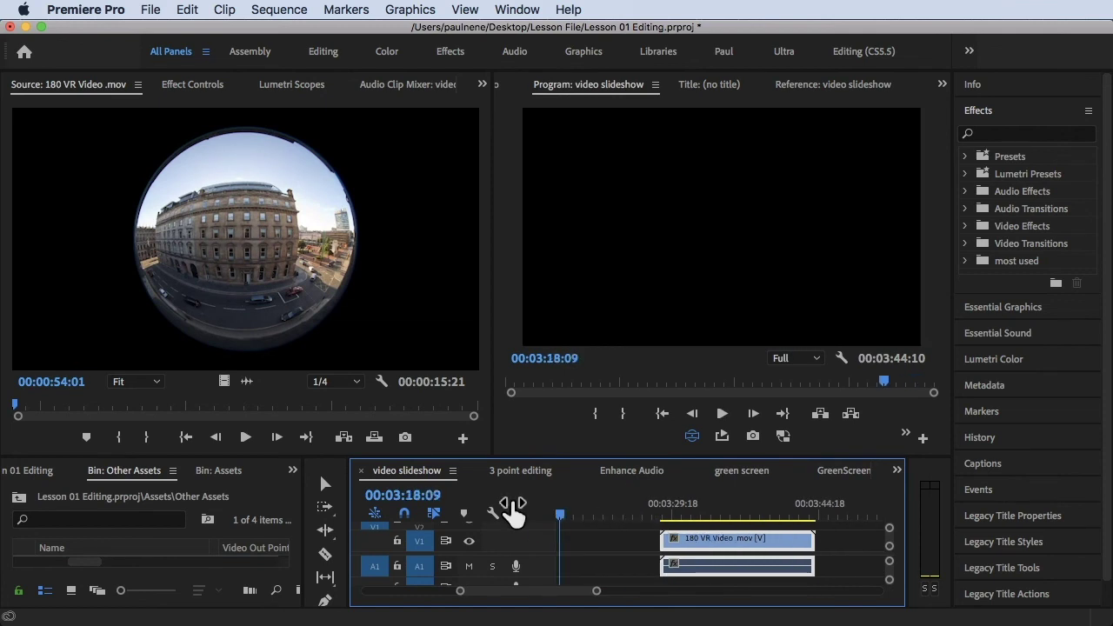
pyautogui.click(653, 516)
pyautogui.press('space')
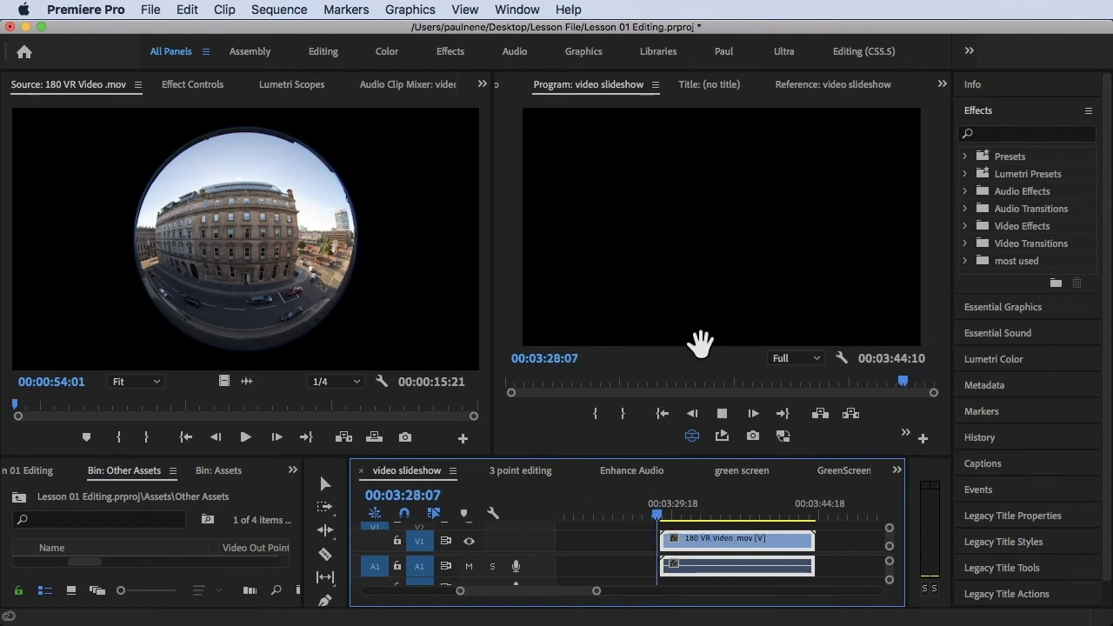
# Pan the VR view around the building during playback, then return the playhead before the clip.
pyautogui.moveTo(641, 278); pyautogui.dragTo(687, 281)
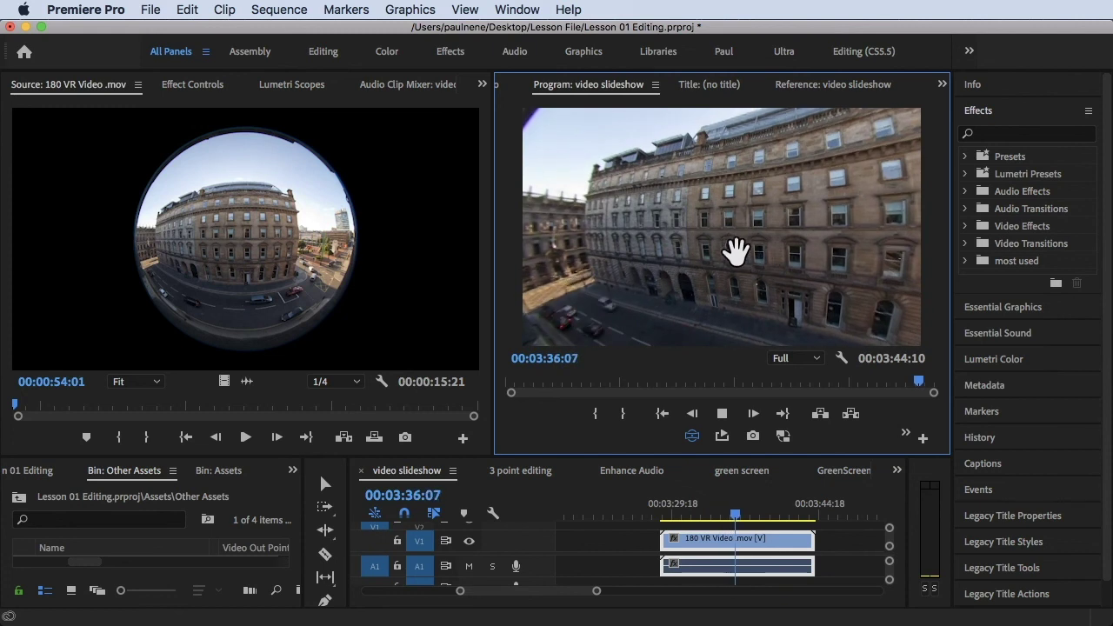
pyautogui.moveTo(735, 251); pyautogui.dragTo(691, 257)
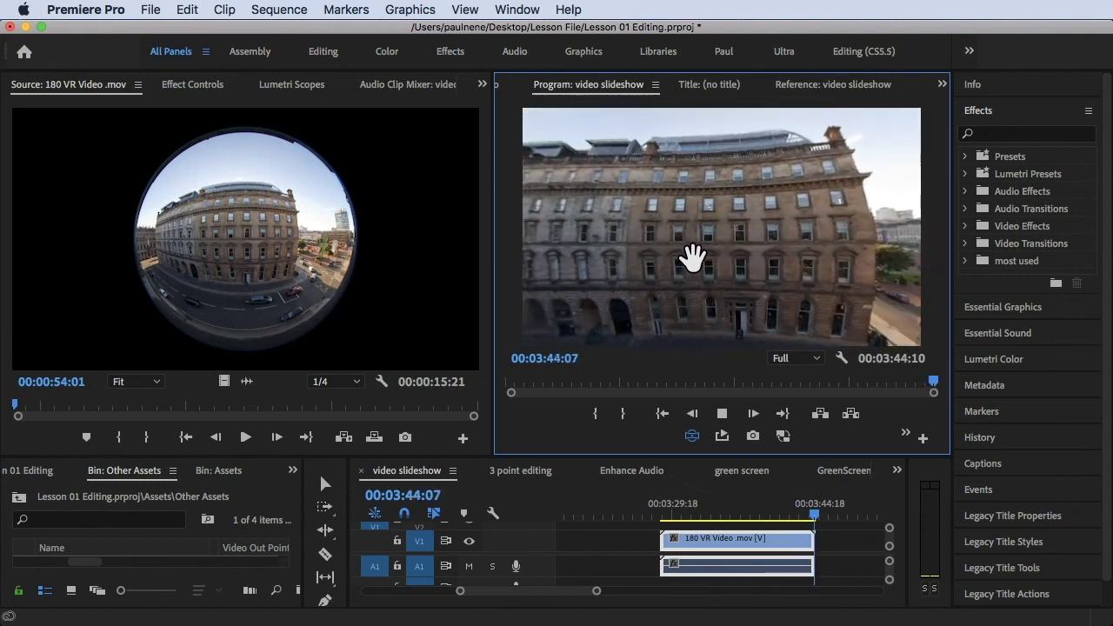
pyautogui.click(617, 515)
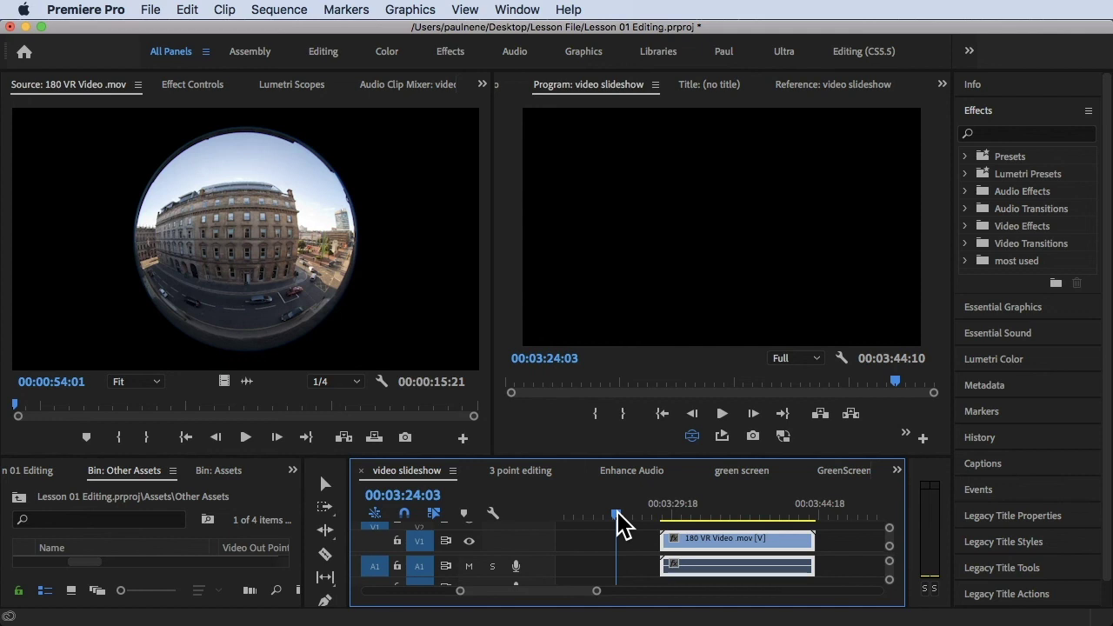